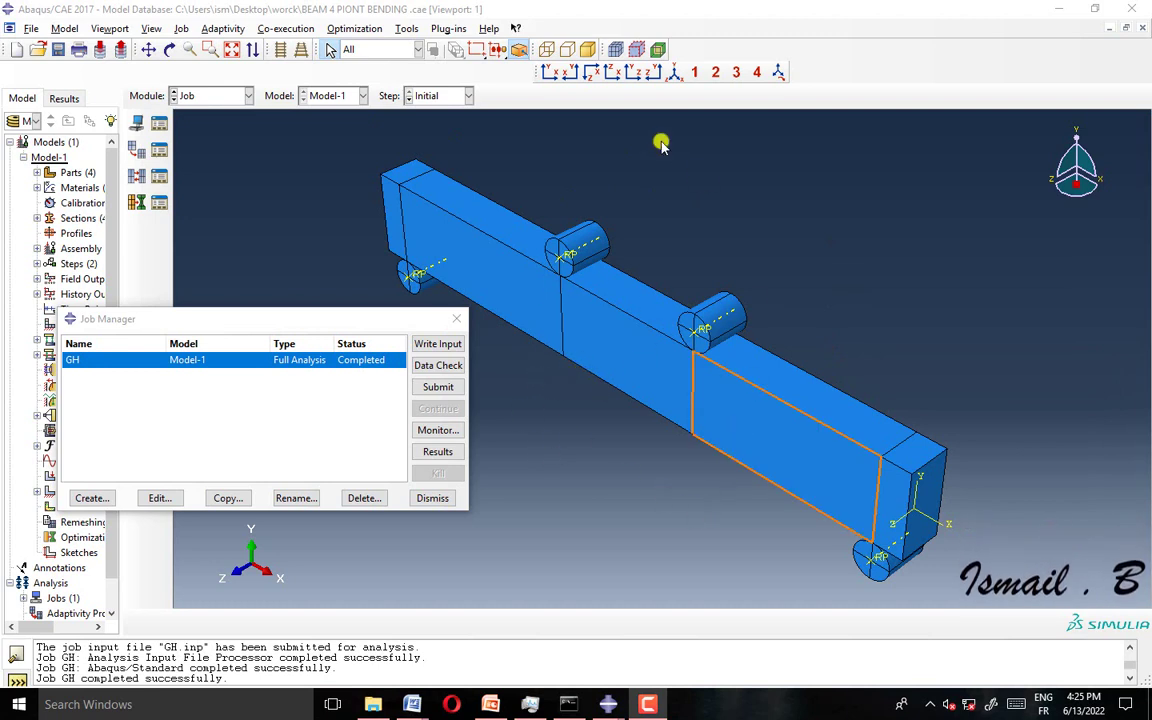
- Open the completed GH job's results in the Visualization module
left_click(440, 452)
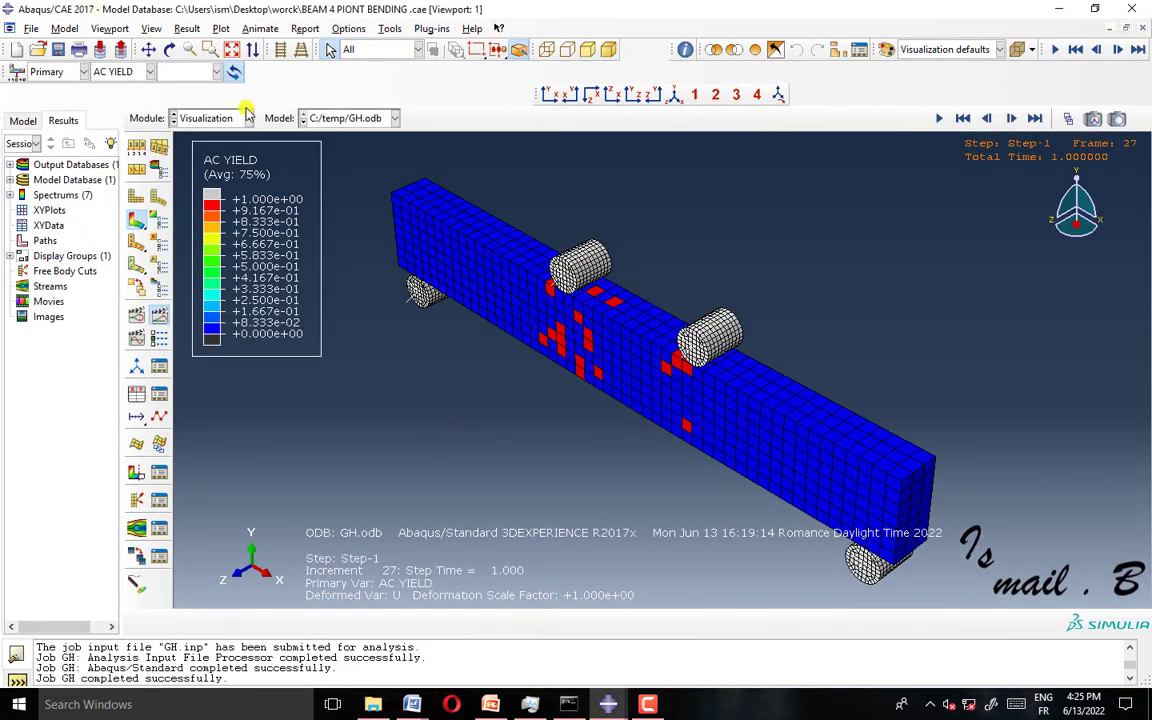
- Plot S, Mises and replace the display group with only the BEAM-1.SET-1 element set
left_click(149, 71)
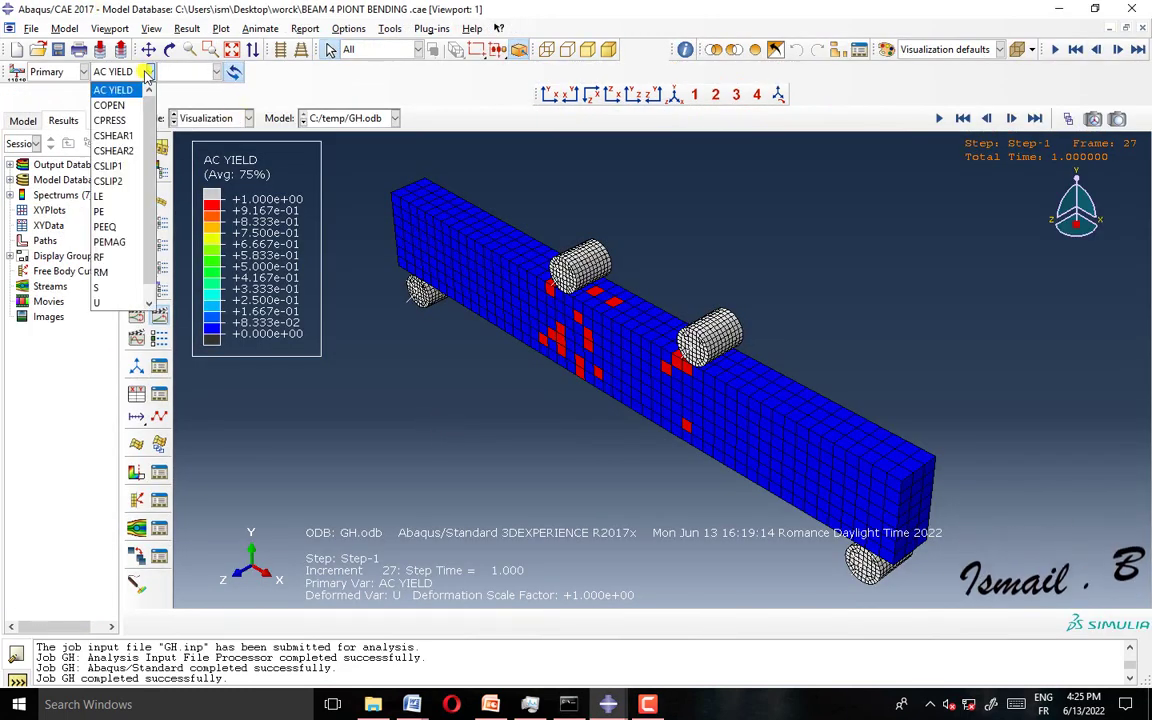
left_click(108, 286)
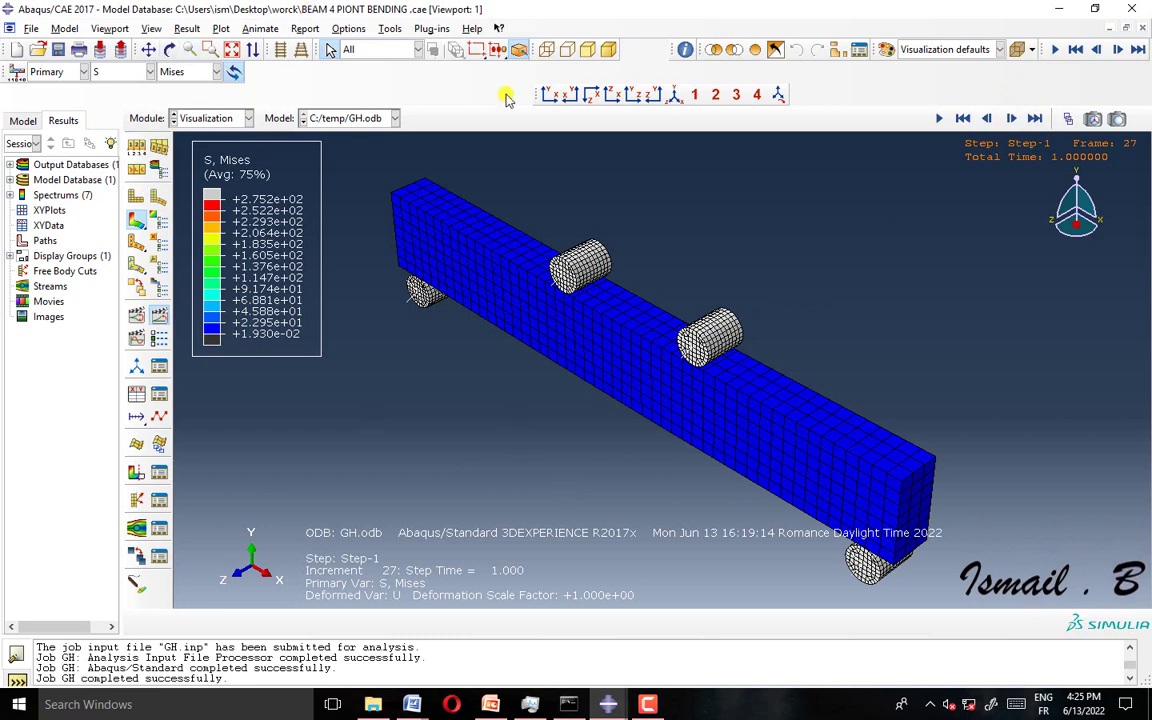
left_click(858, 49)
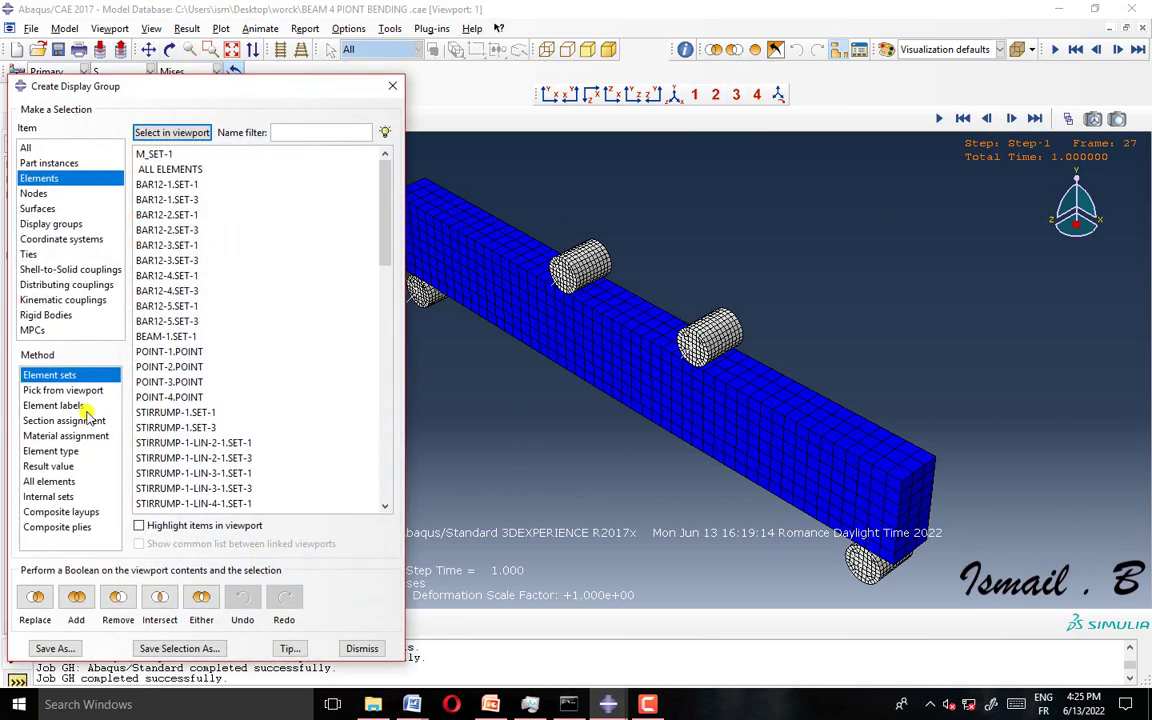
scroll(210, 415, "down", 9)
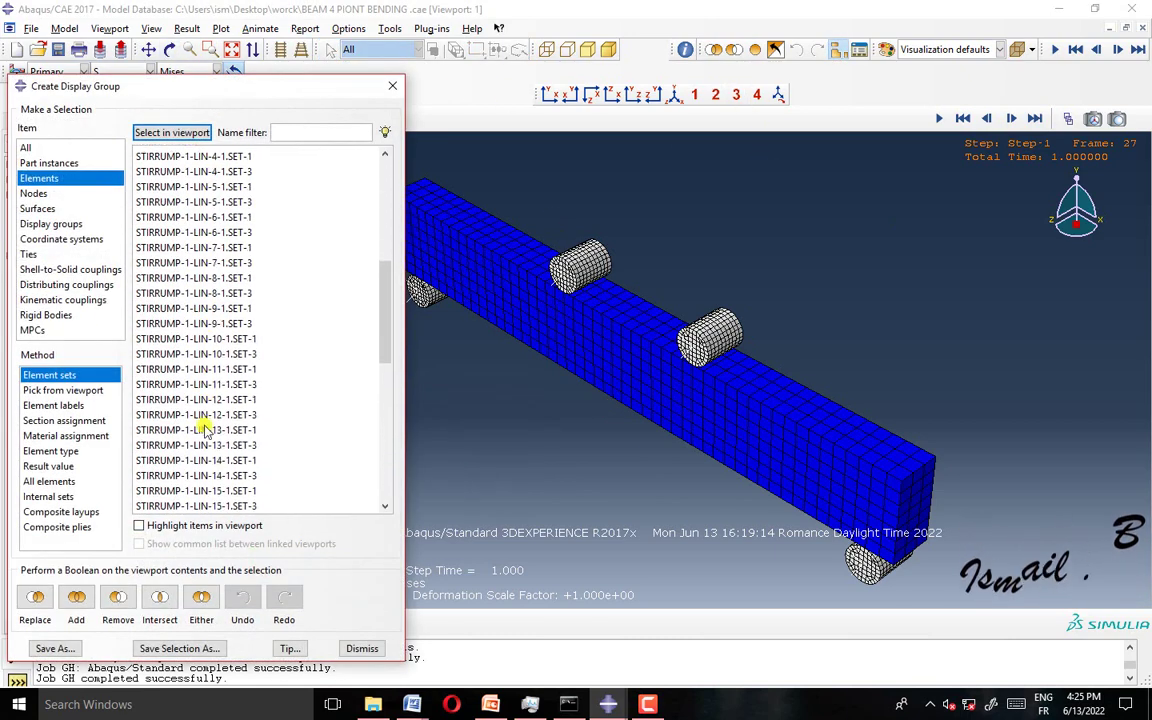
scroll(210, 420, "down", 1)
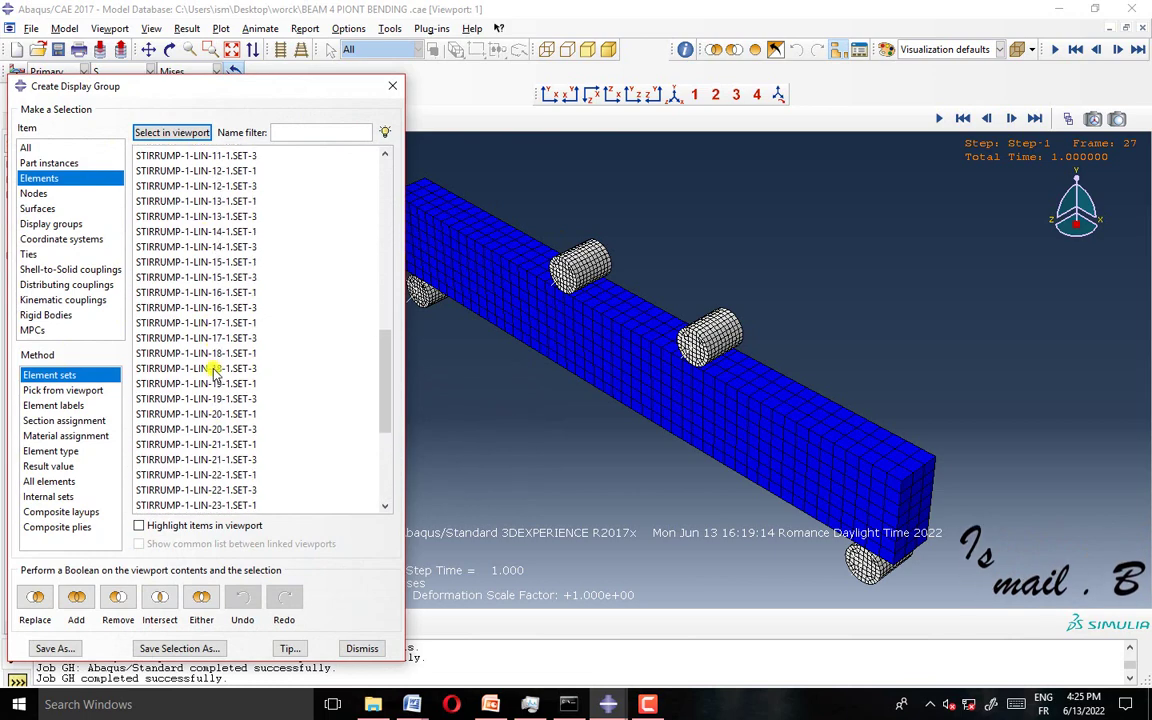
scroll(213, 372, "up", 9)
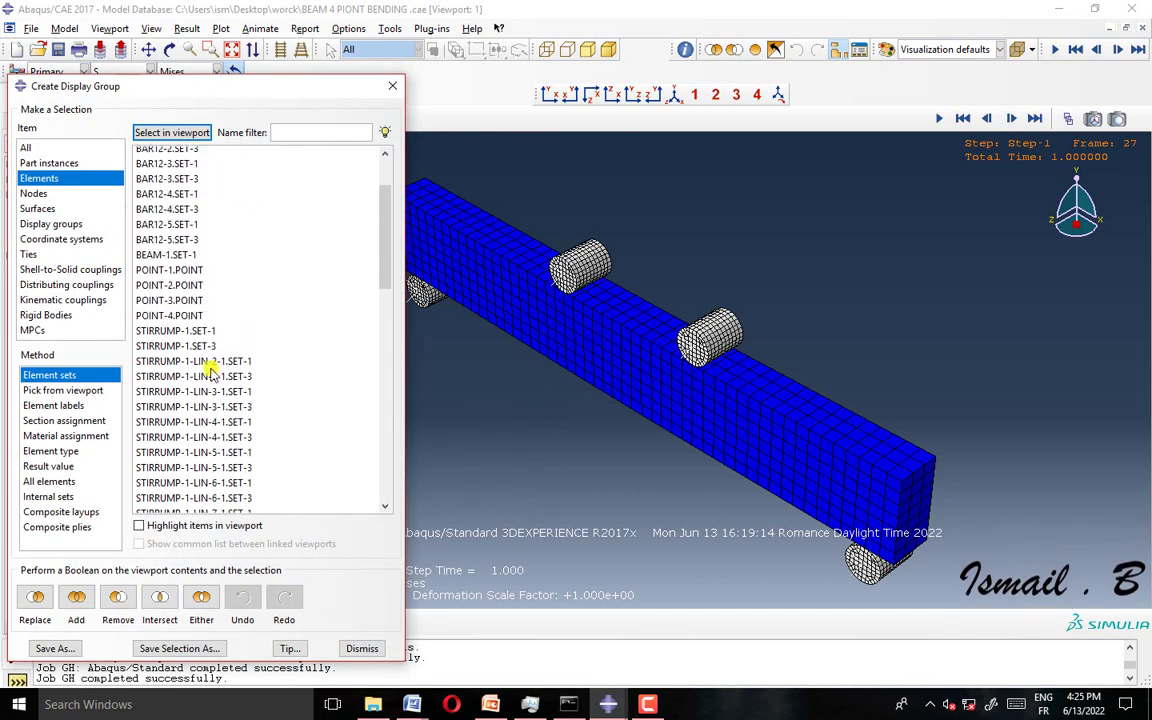
scroll(205, 372, "up", 1)
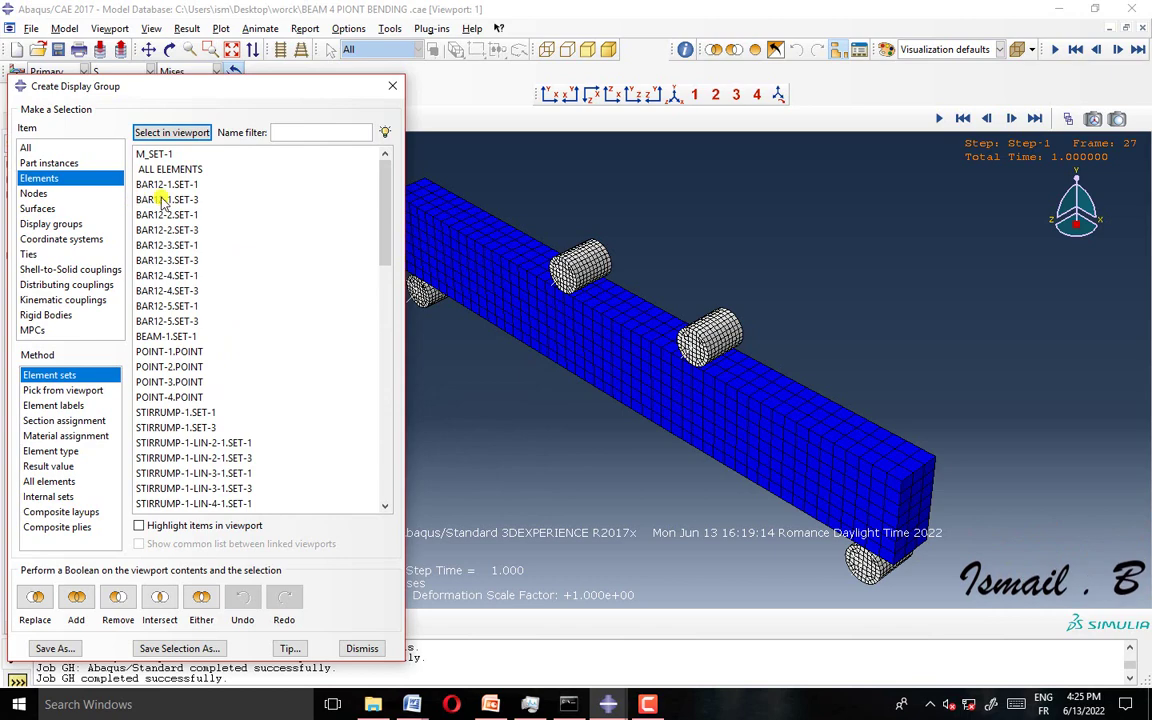
left_click(165, 336)
left_click(35, 597)
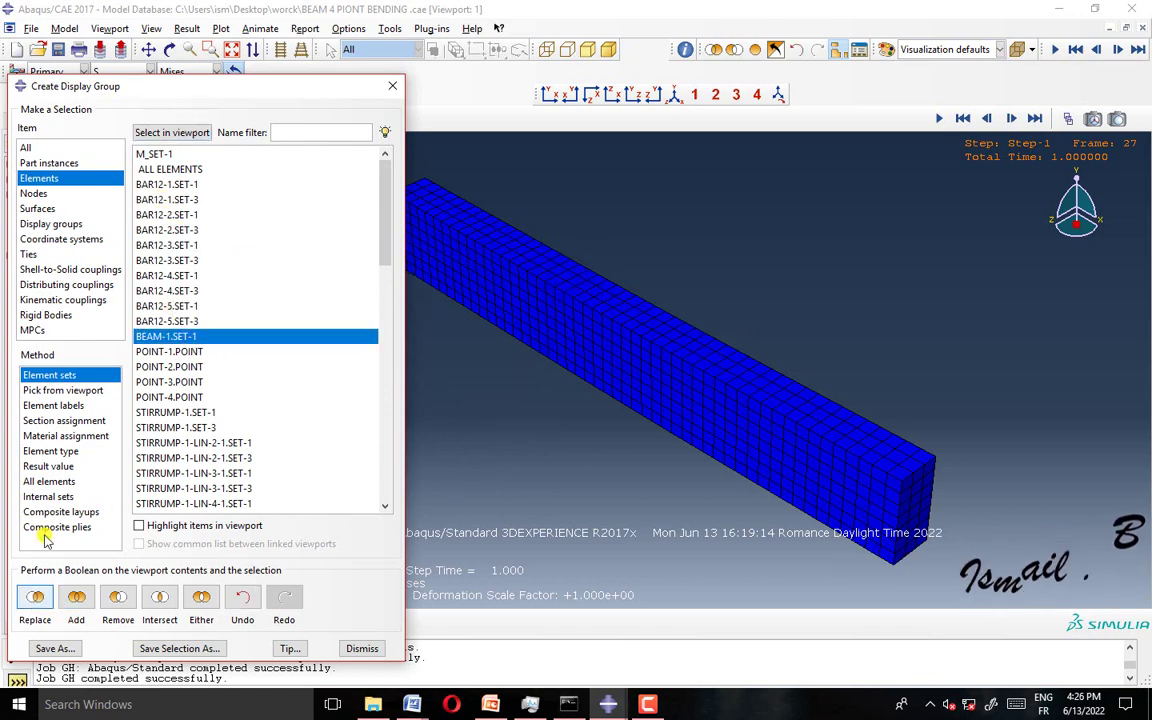
left_click(395, 87)
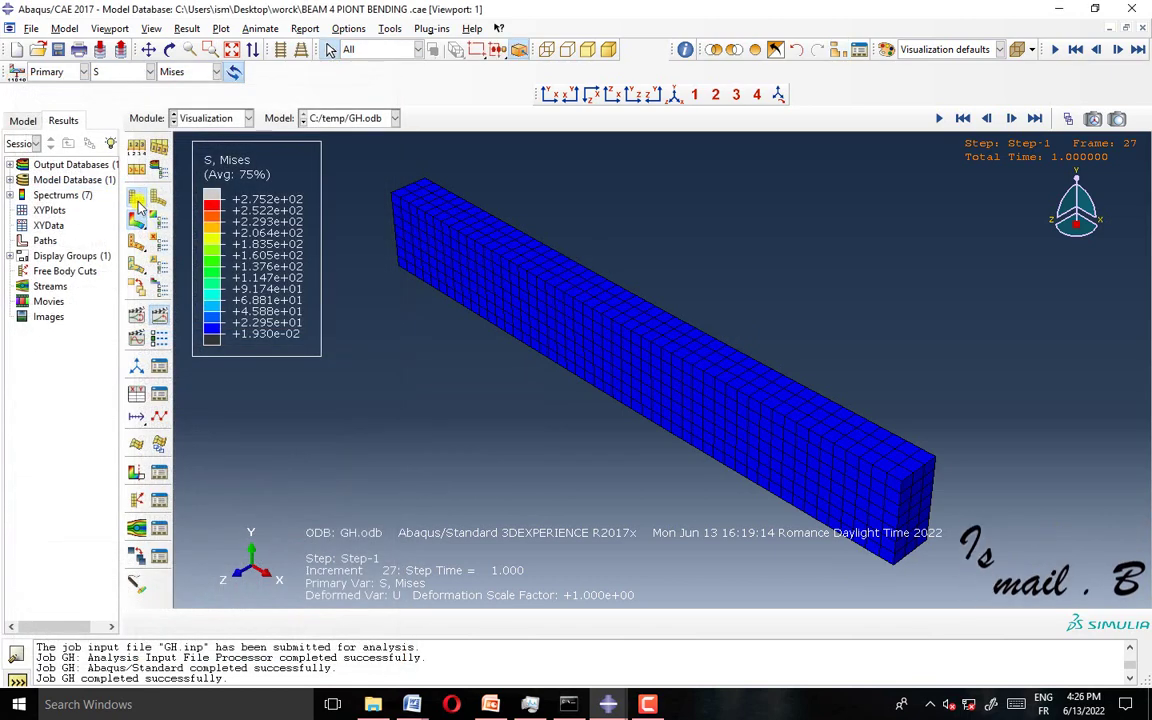
- Plot Mises contours on the deformed beam, orbit it to a side view, and start XY data from ODB field output
left_click(138, 220)
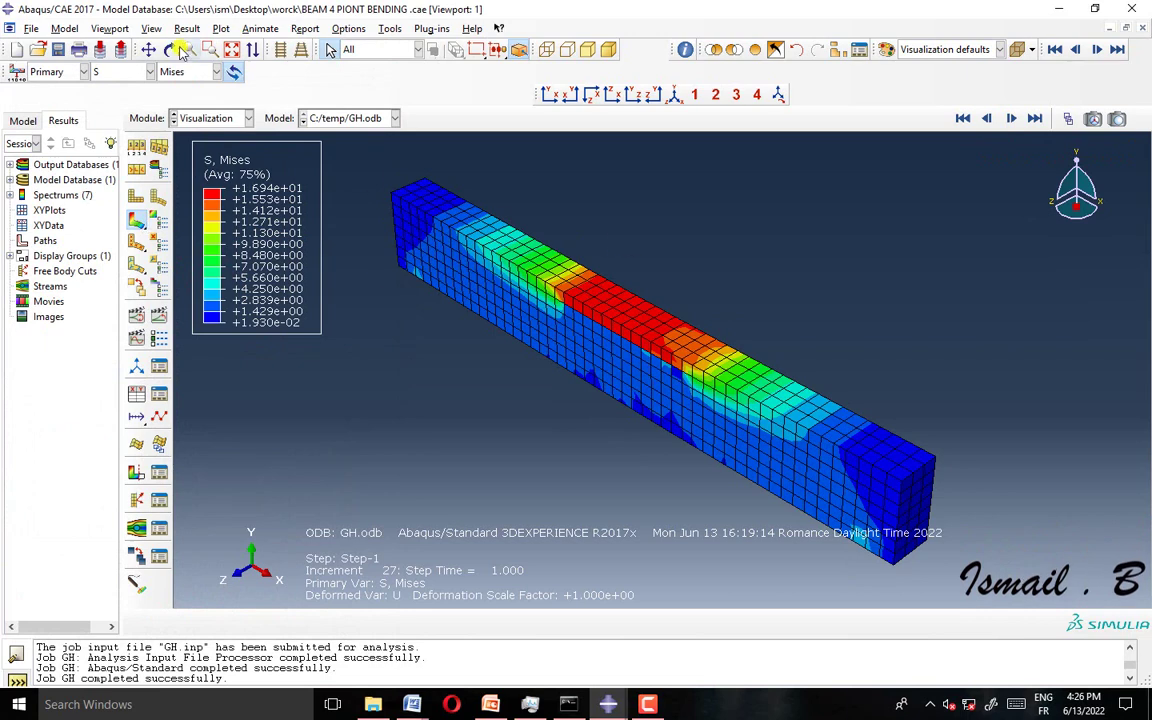
left_click(168, 50)
left_click_drag(579, 393, 573, 308)
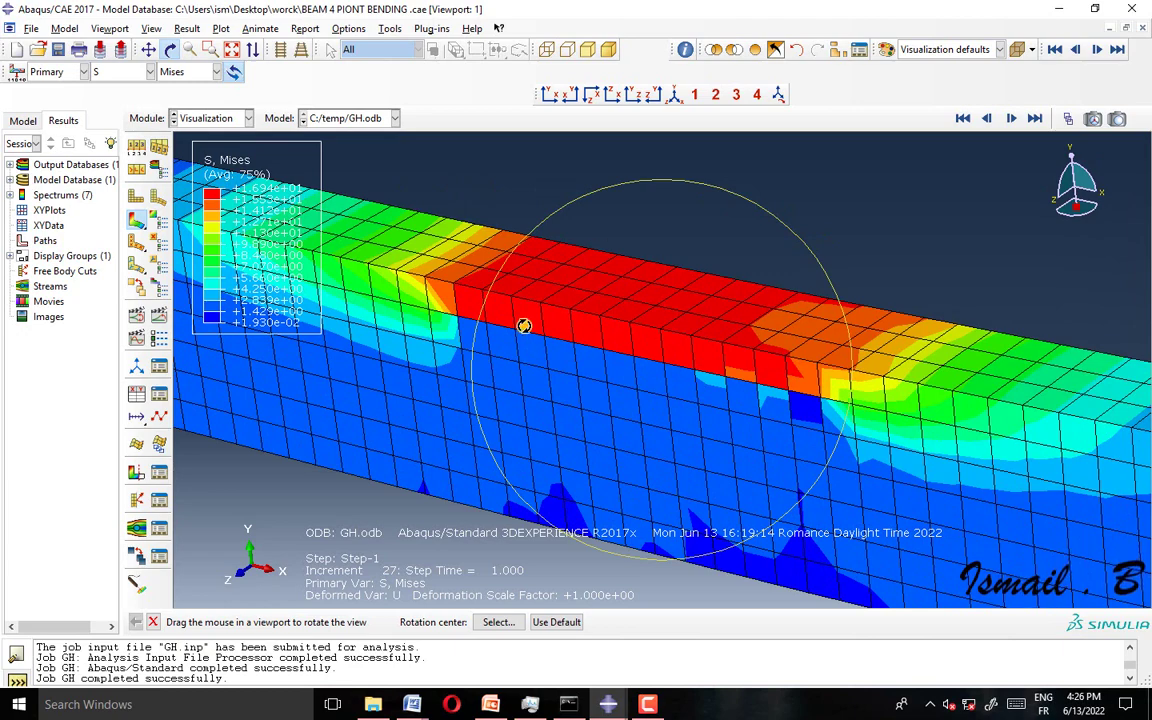
scroll(643, 321, "down", 8)
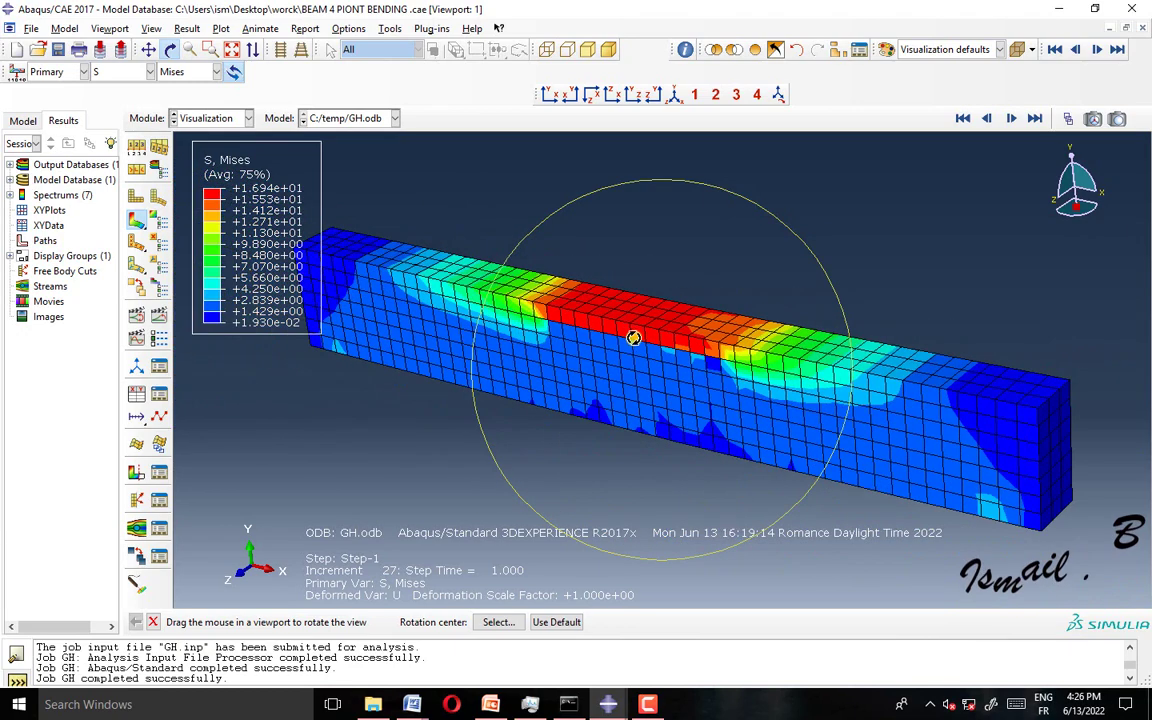
left_click_drag(507, 352, 615, 320)
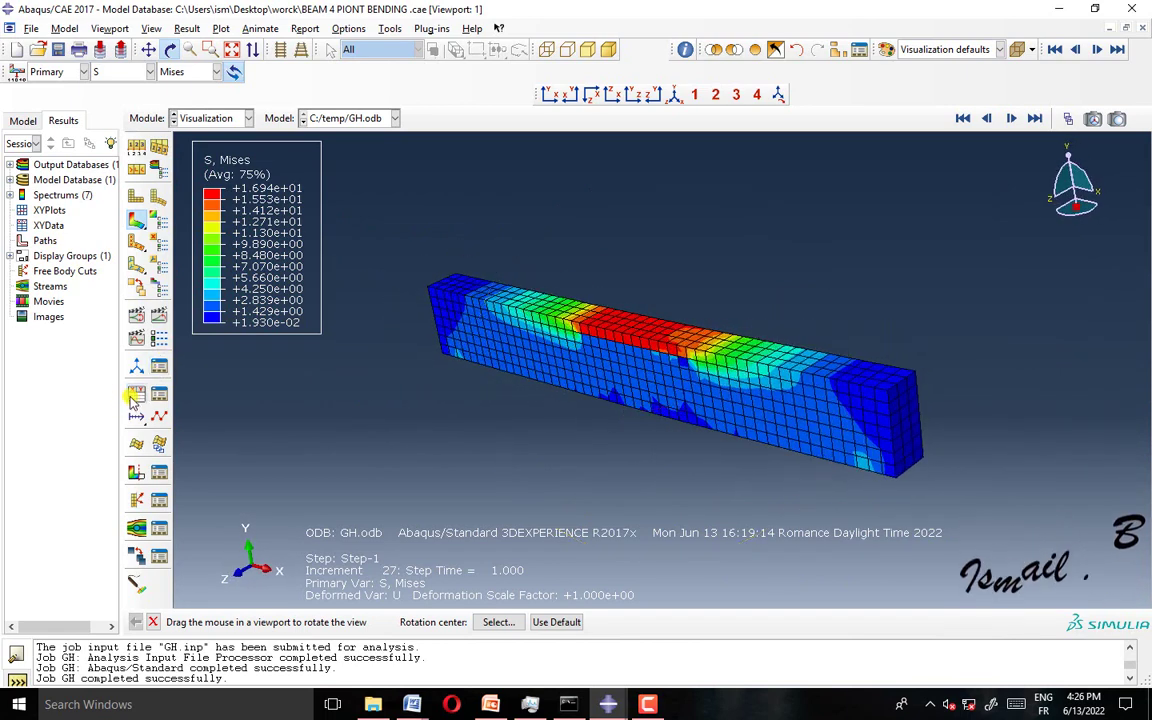
left_click(140, 393)
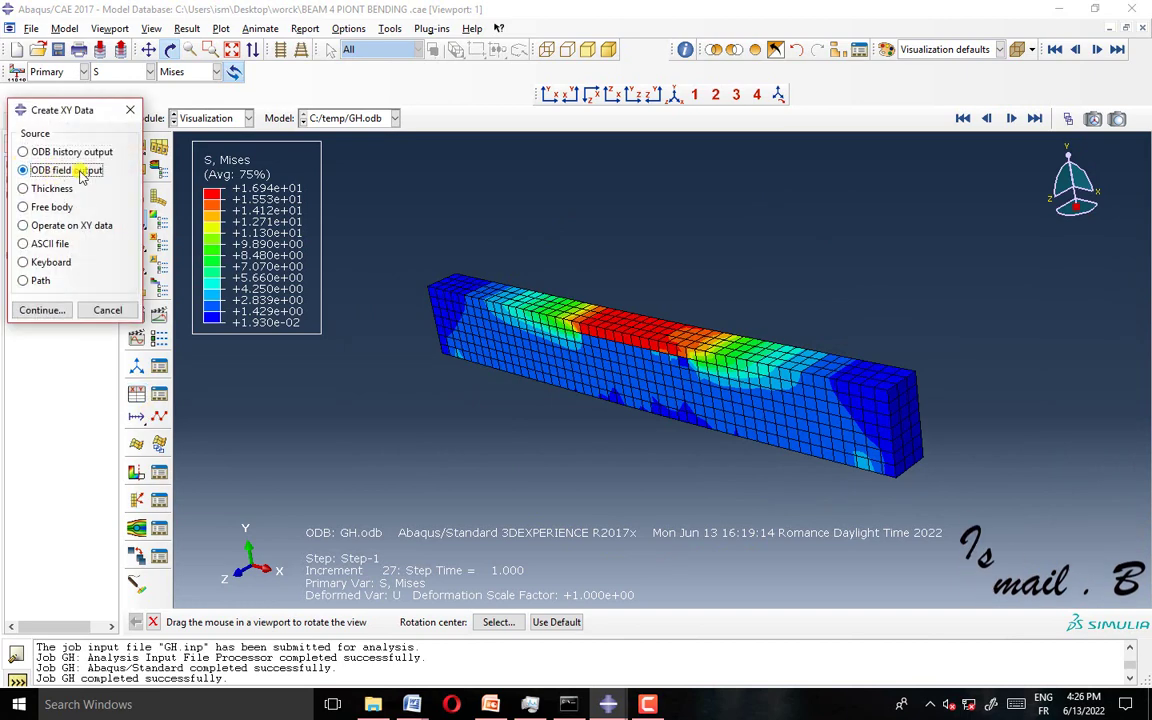
- Choose centroid values for the LE22 strain and Mises stress output variables
left_click(38, 312)
left_click(114, 210)
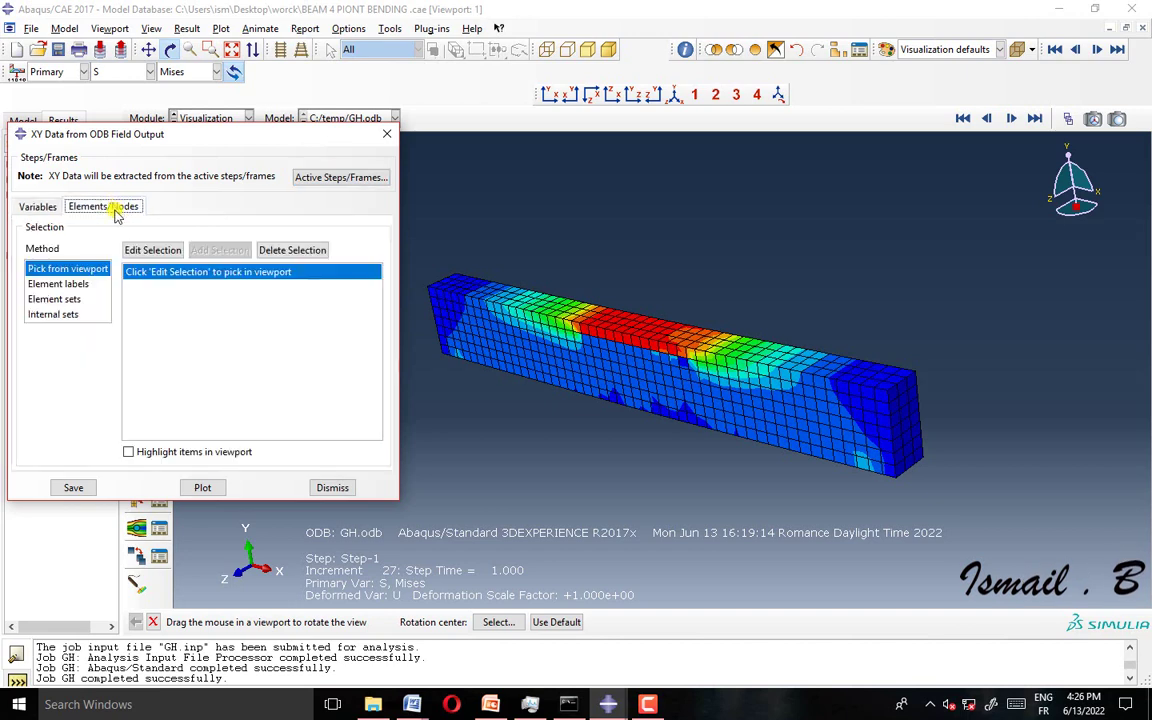
left_click(52, 206)
left_click(157, 247)
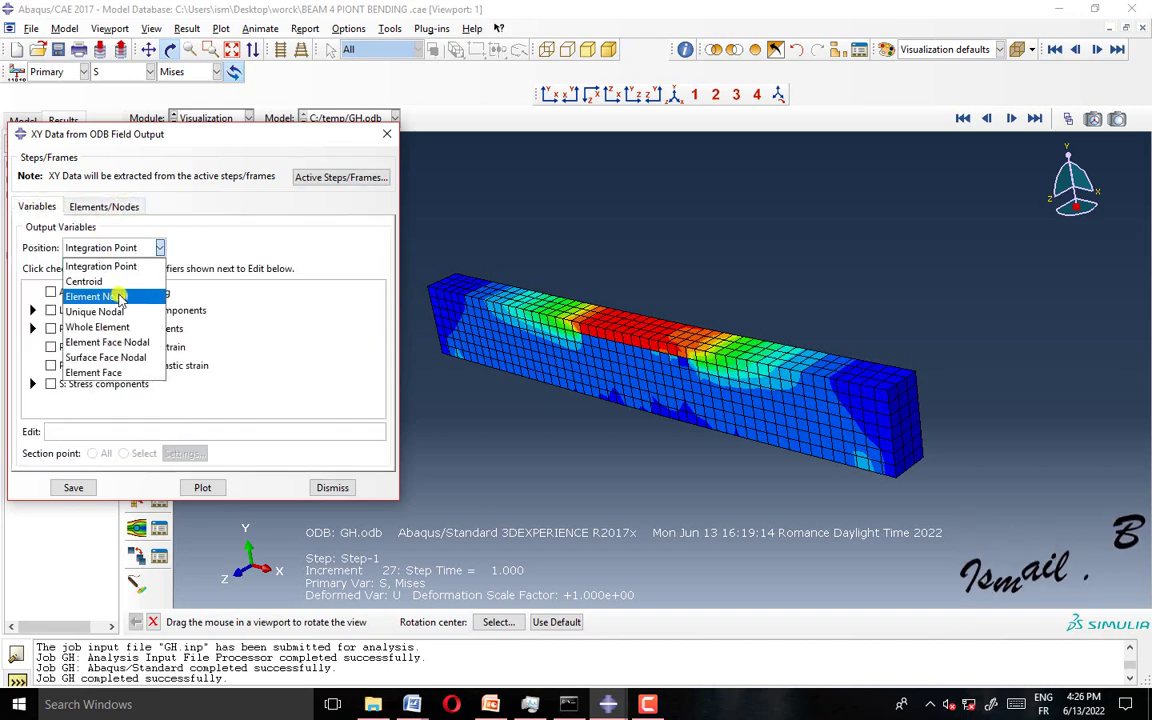
left_click(122, 284)
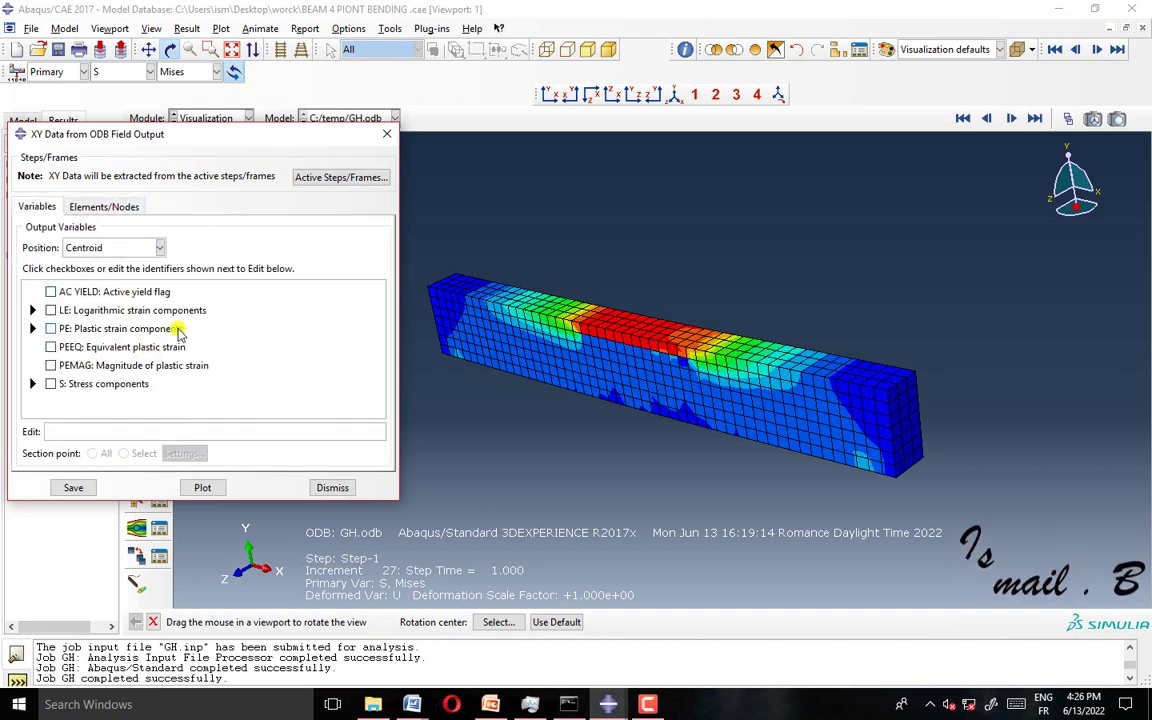
left_click(33, 312)
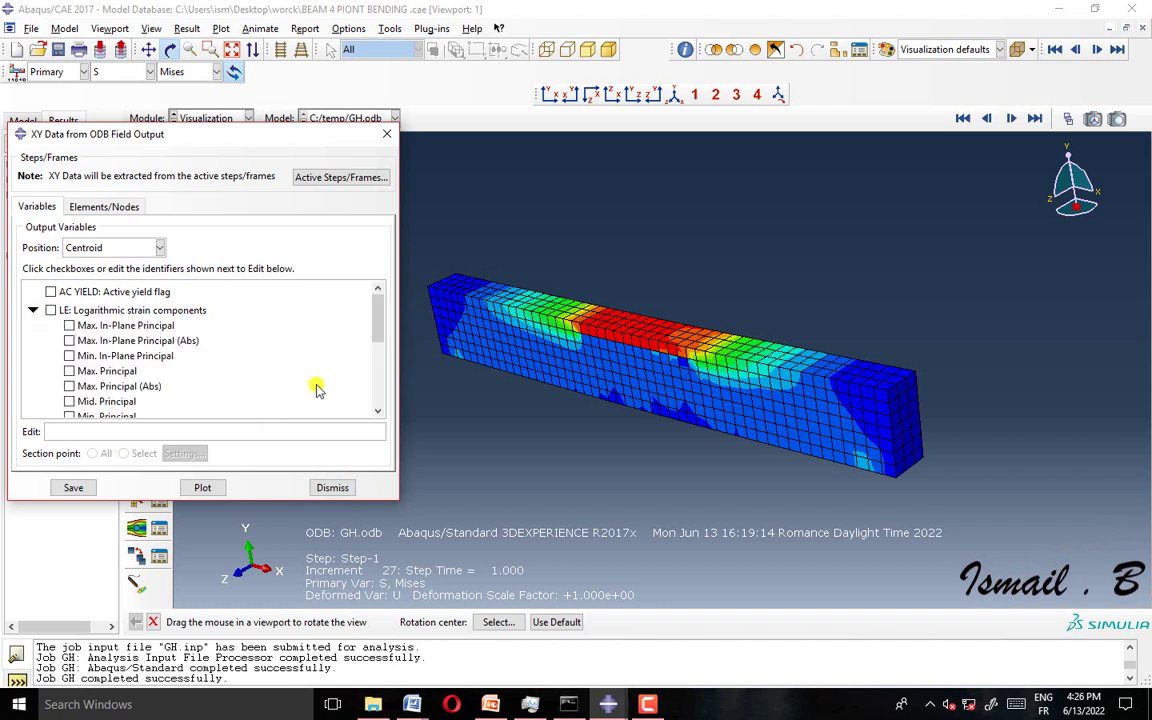
scroll(136, 398, "down", 2)
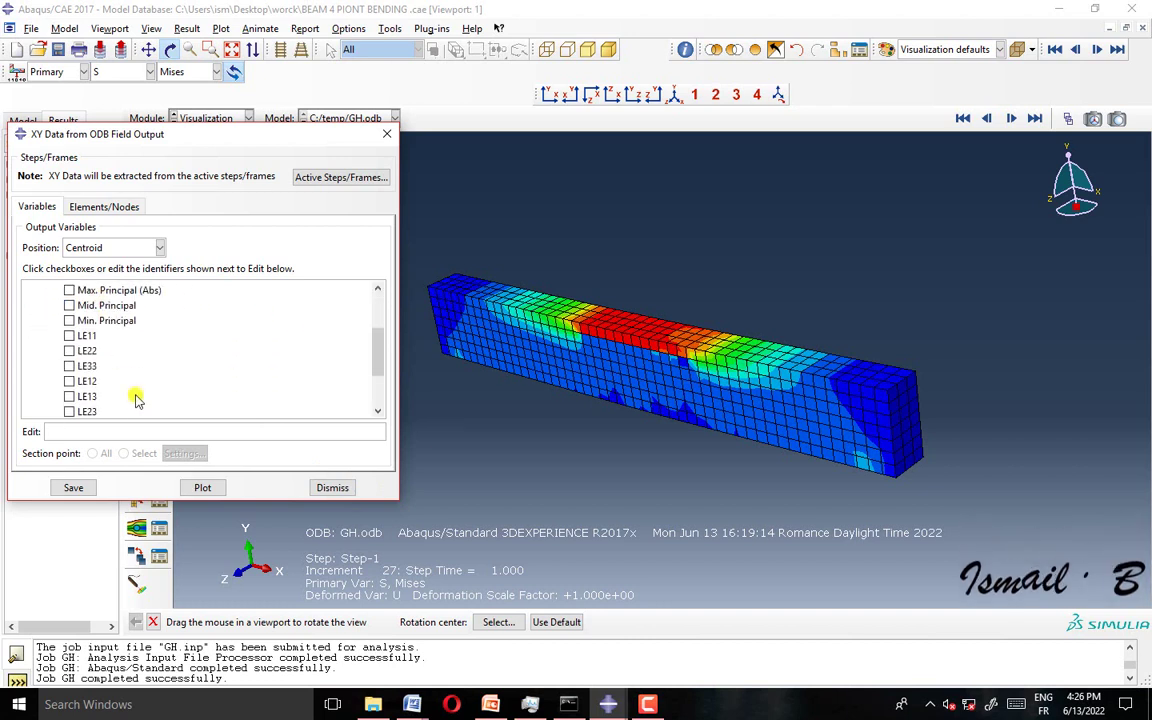
left_click(69, 351)
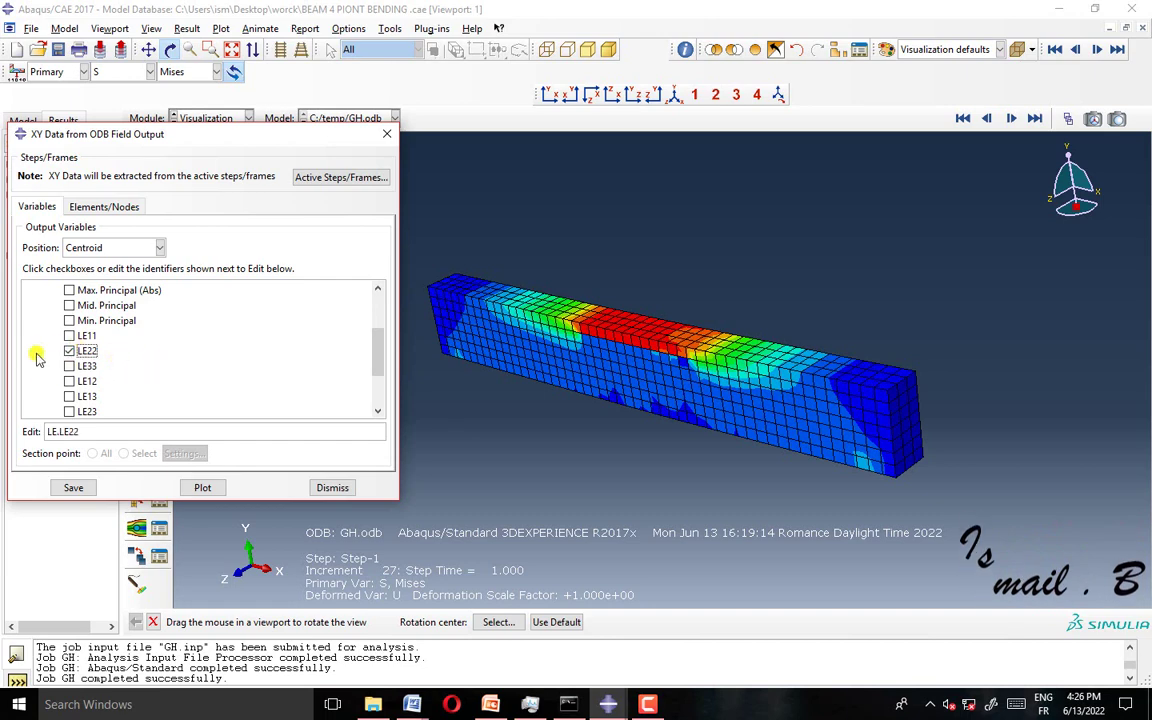
left_click_drag(869, 452, 866, 353)
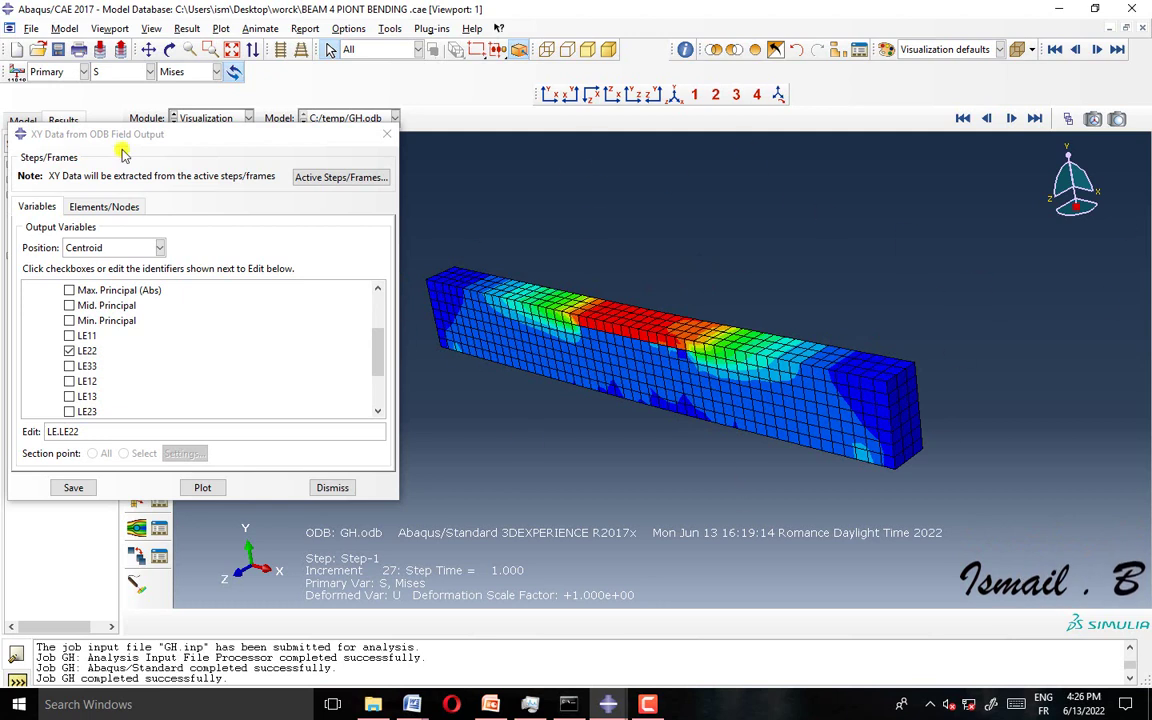
scroll(86, 340, "down", 2)
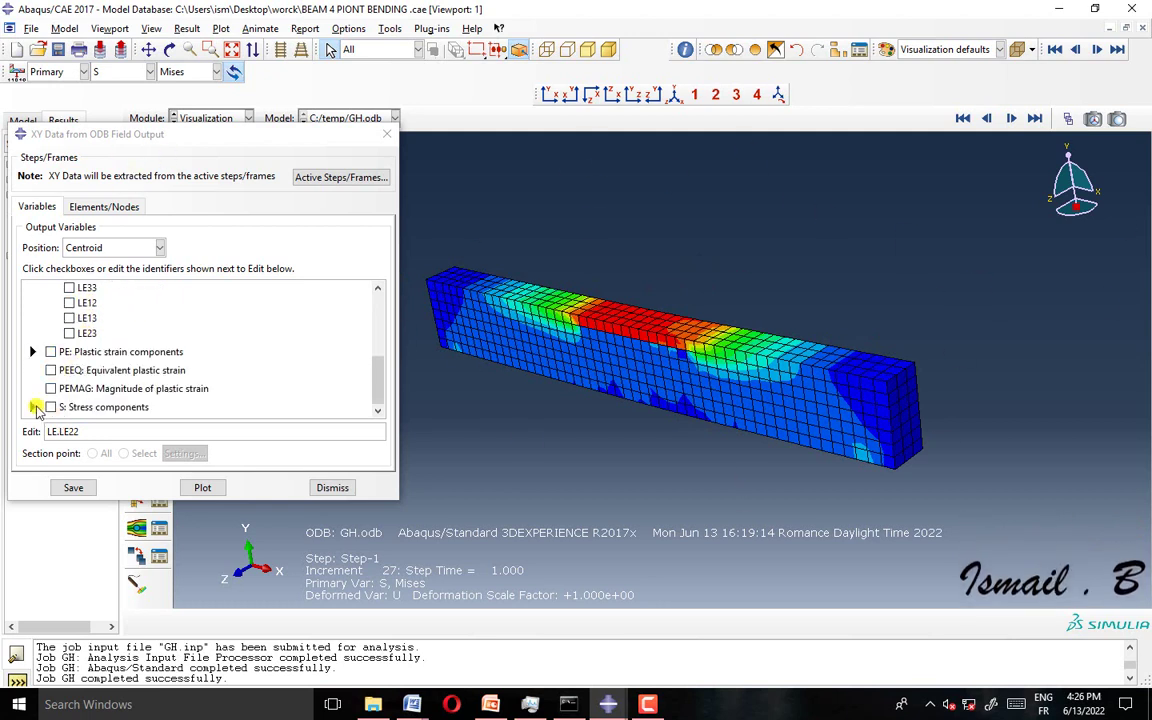
left_click(34, 407)
scroll(88, 330, "down", 3)
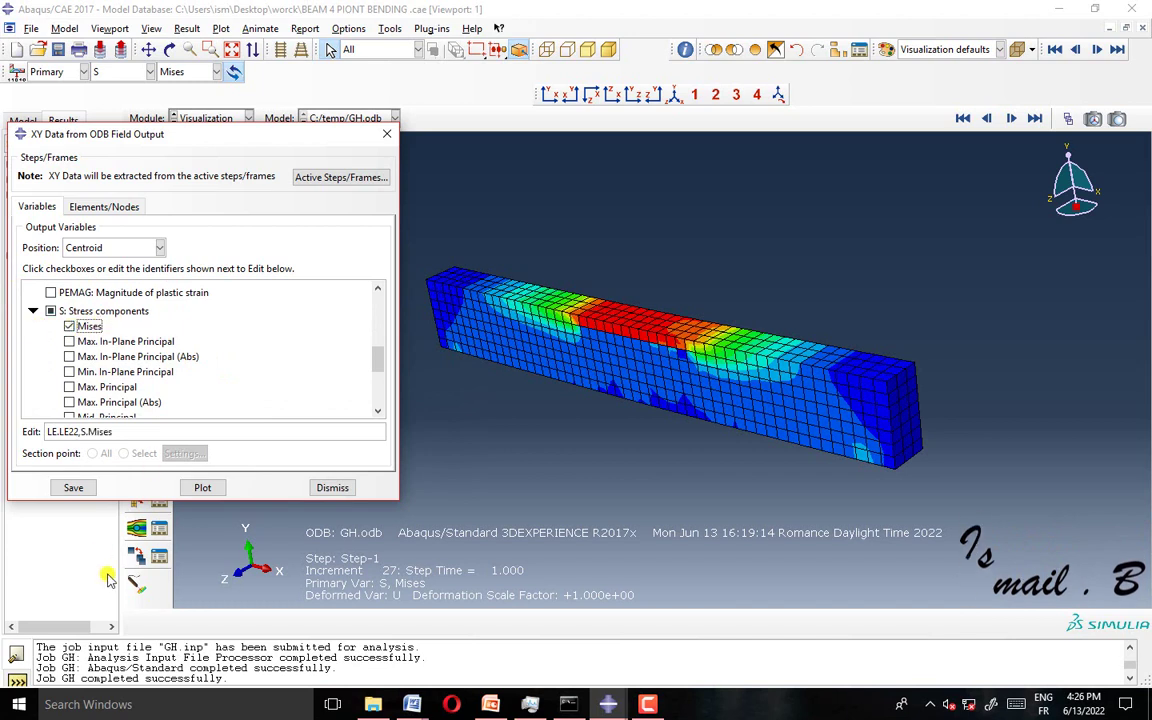
- Pick beam element 547 in the viewport and plot its strain and stress versus time
left_click(106, 207)
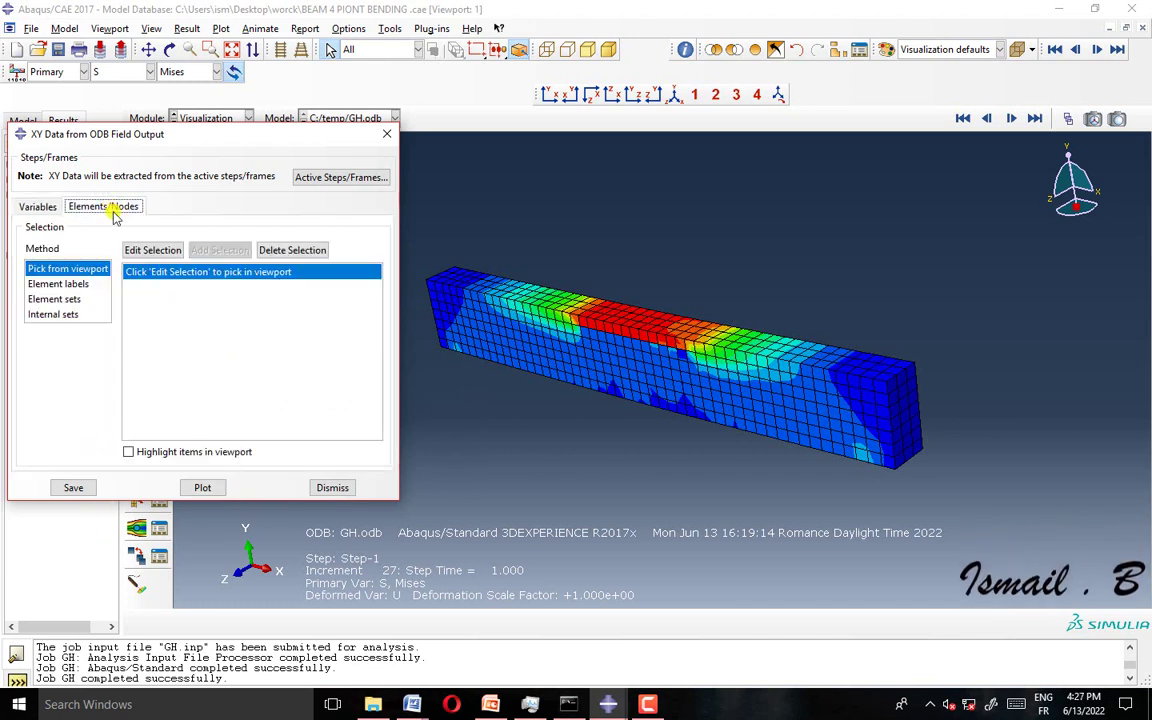
left_click(142, 253)
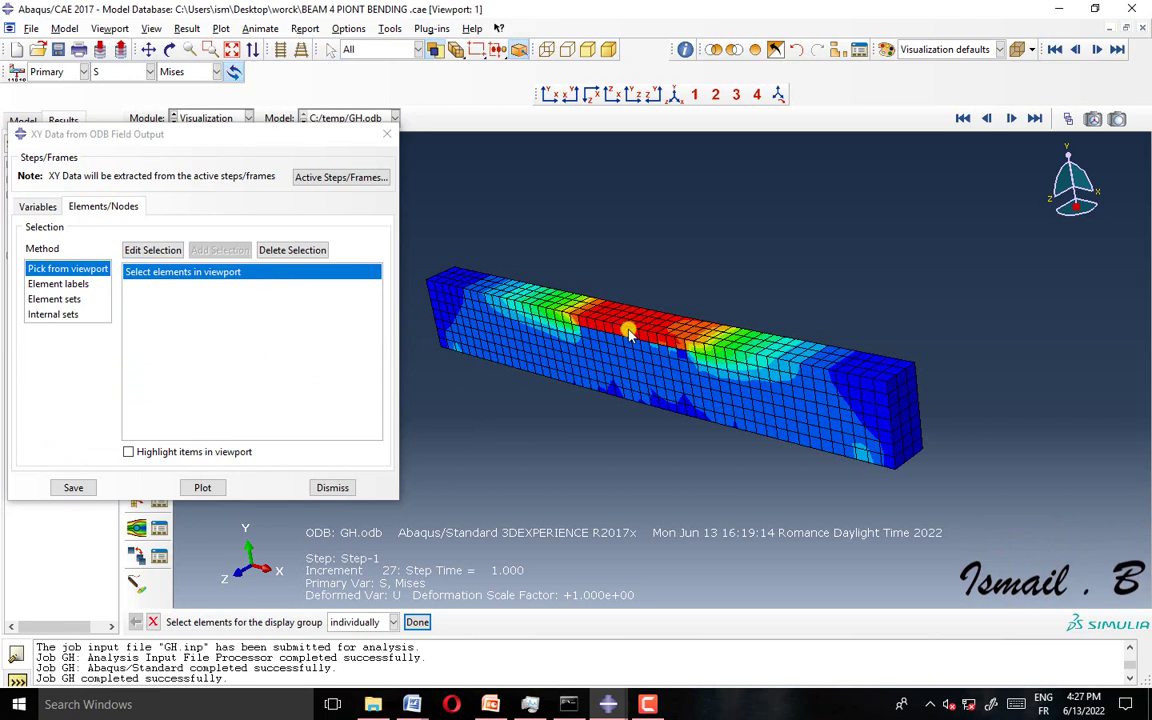
scroll(628, 335, "up", 5)
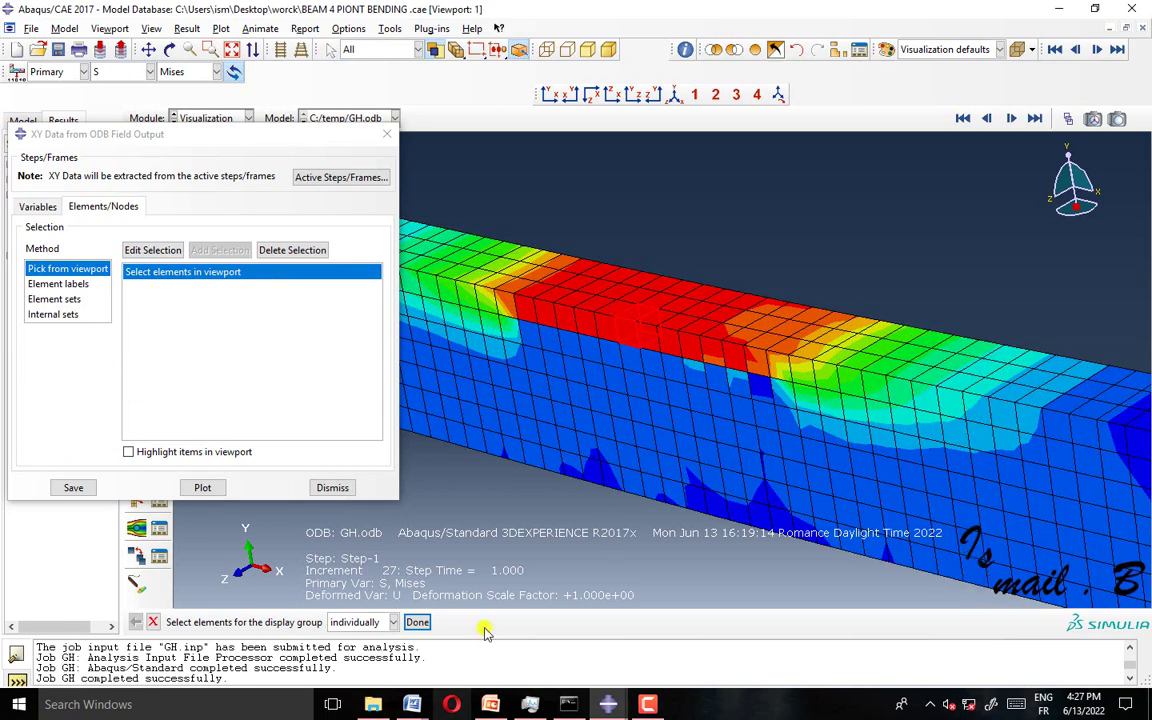
left_click(417, 622)
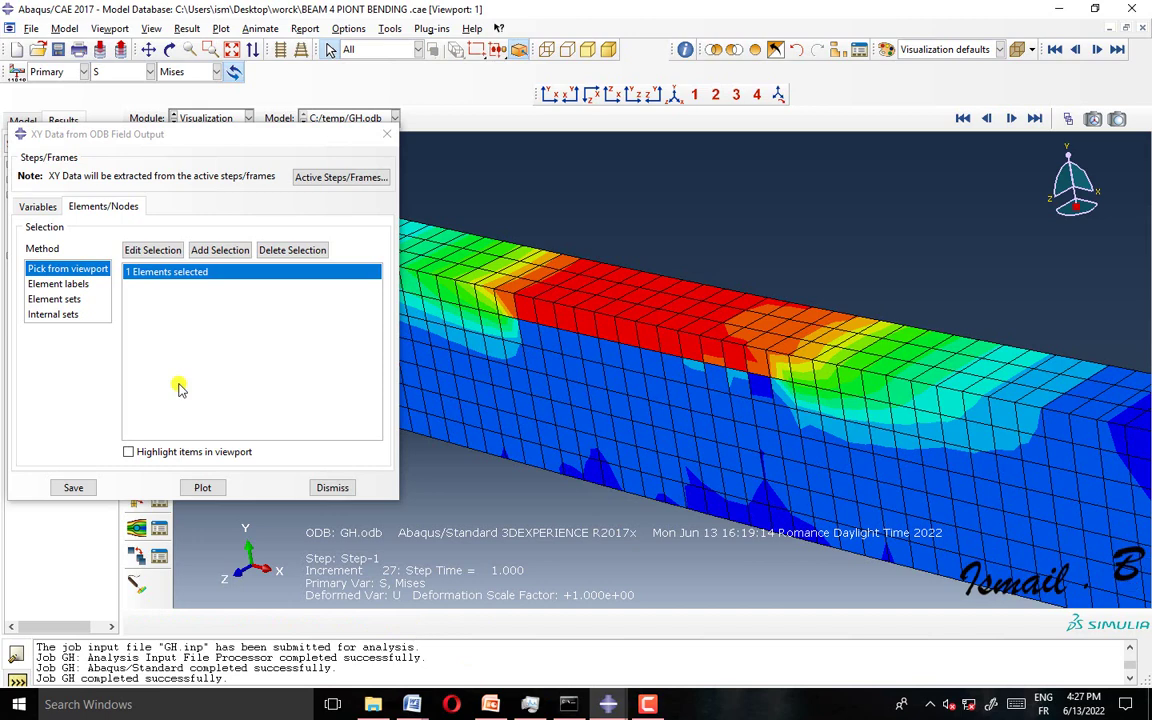
left_click(205, 487)
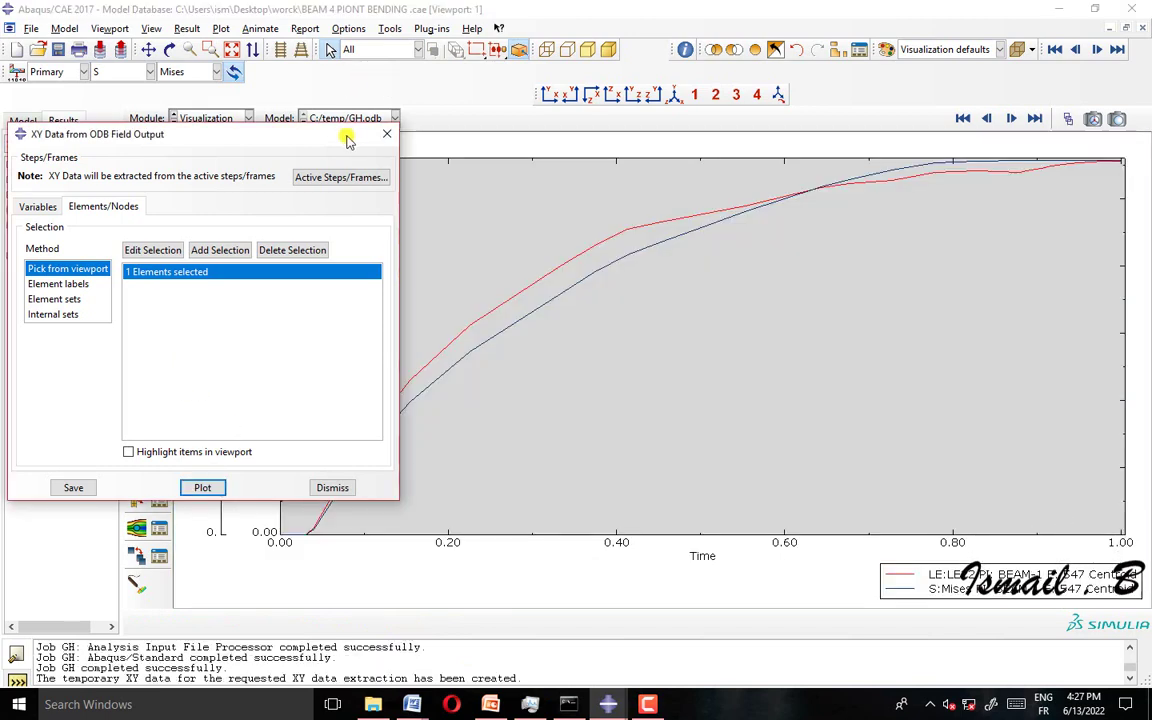
left_click_drag(347, 136, 648, 187)
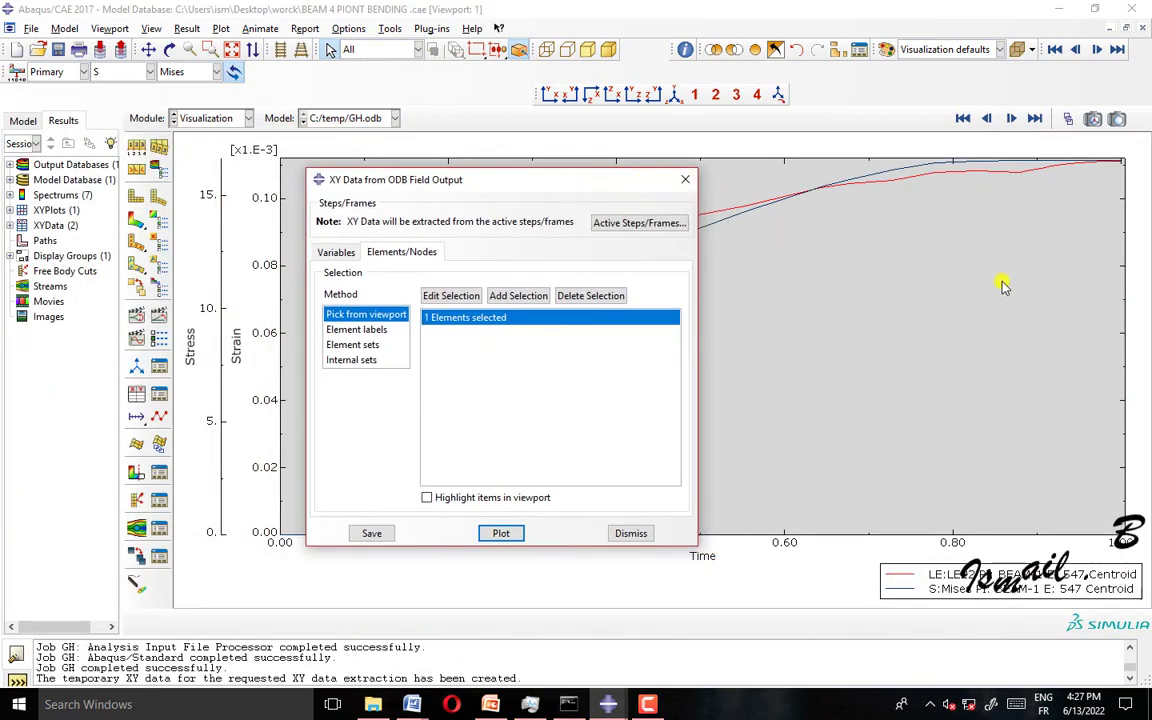
left_click(685, 179)
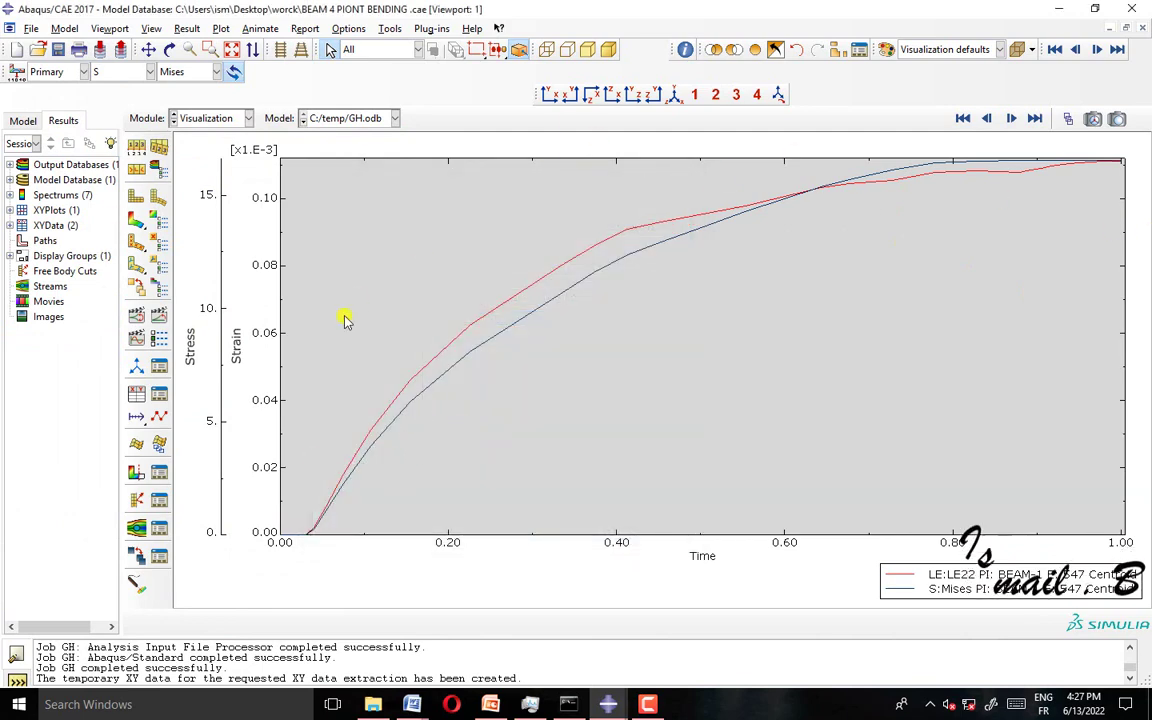
- Build the expression combine(LE:LE22, S:Mises) on XY data and plot the _temp_1 curve
left_click(134, 396)
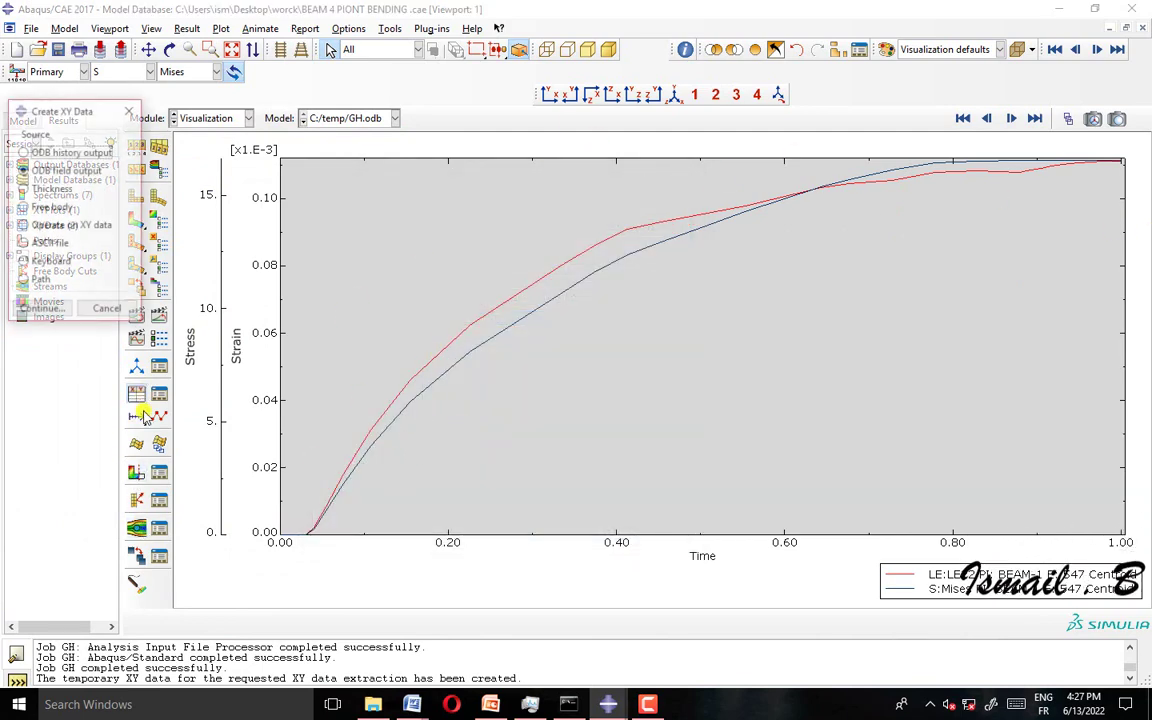
left_click(30, 226)
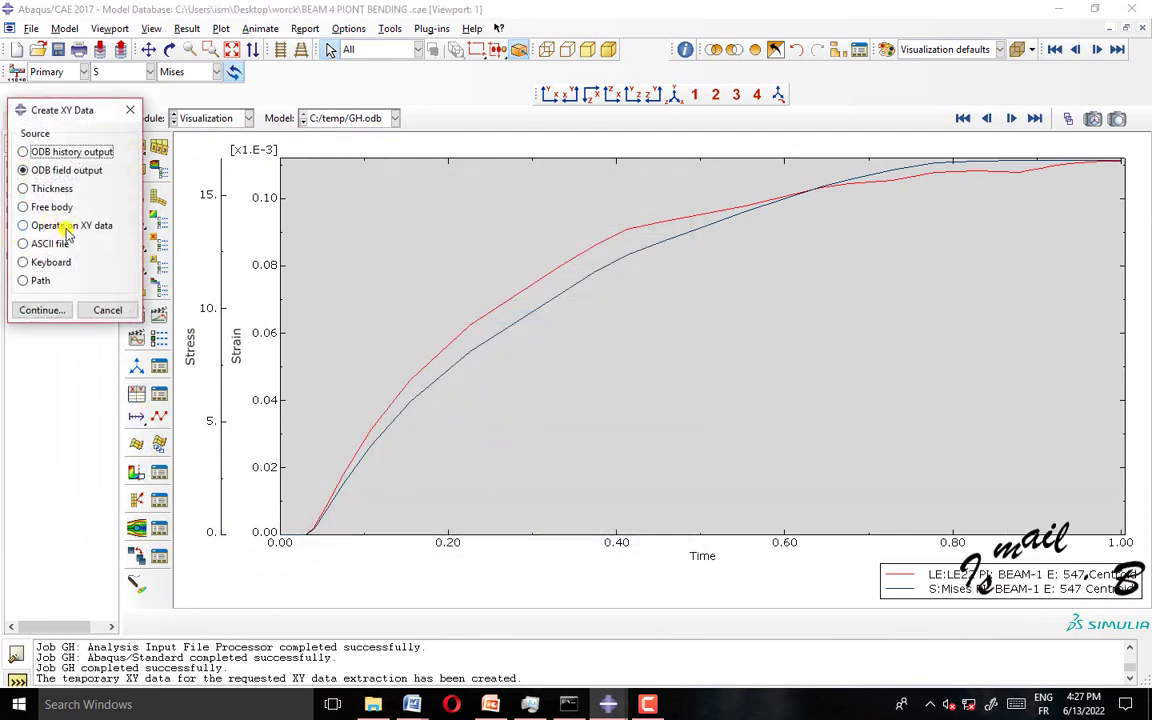
left_click(43, 311)
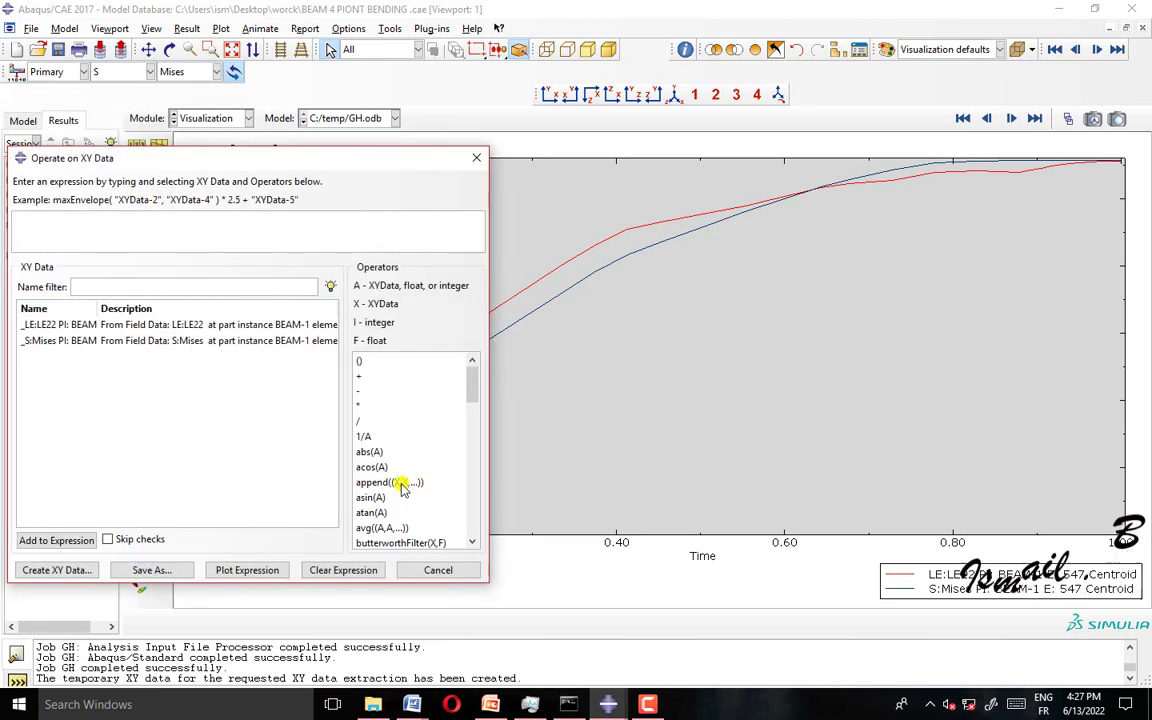
scroll(400, 480, "down", 2)
scroll(400, 480, "down", 1)
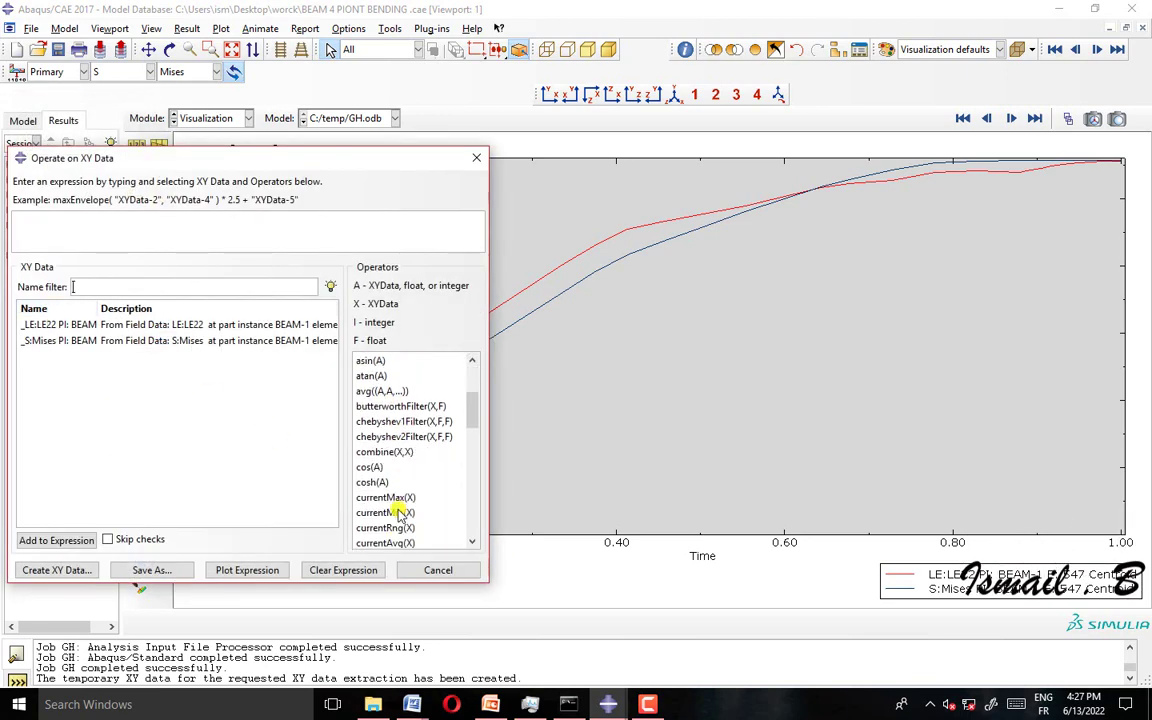
left_click(390, 452)
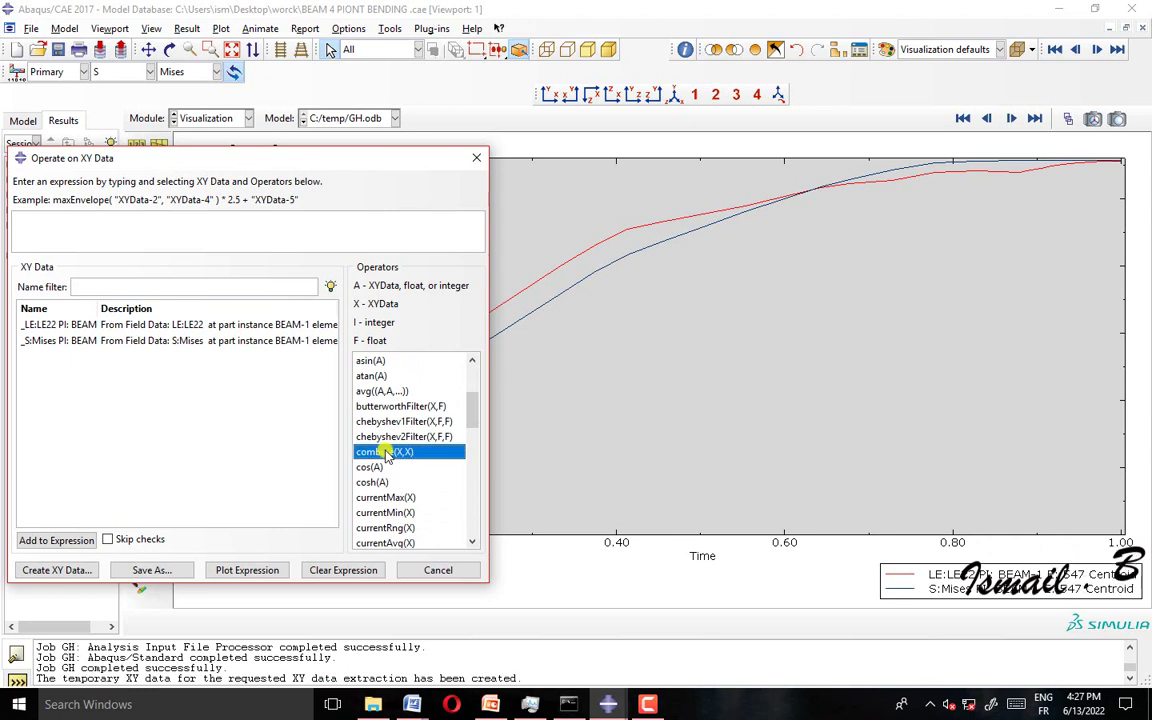
left_click(197, 325)
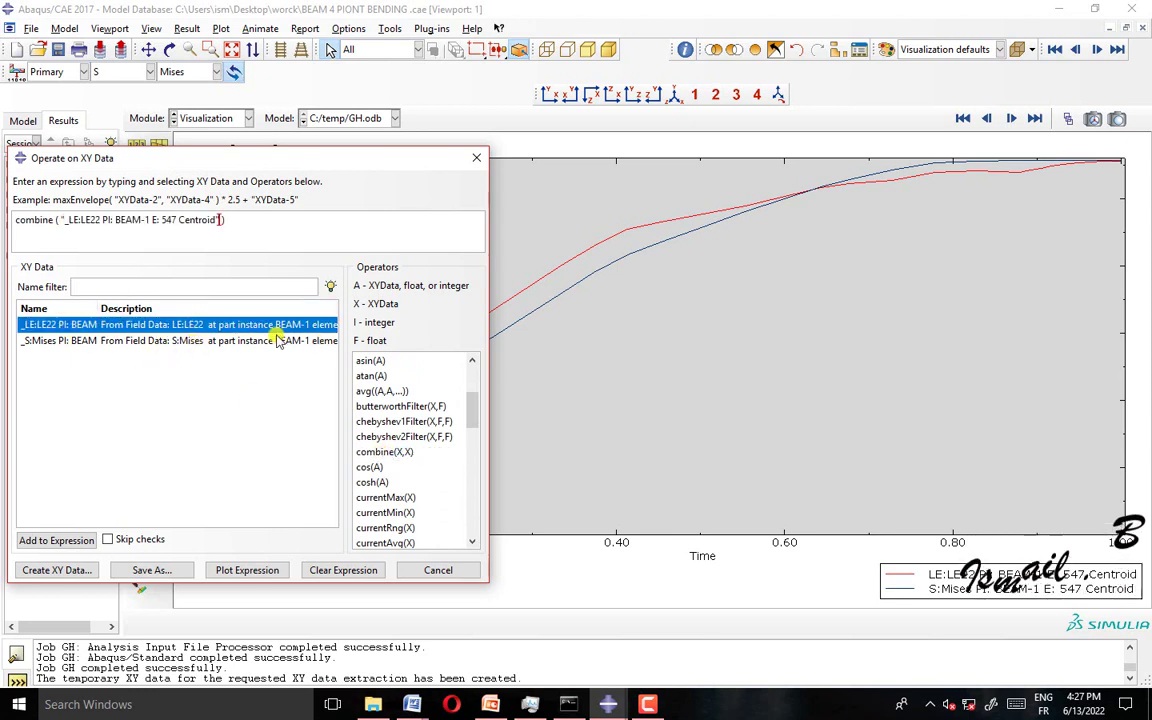
left_click(222, 342)
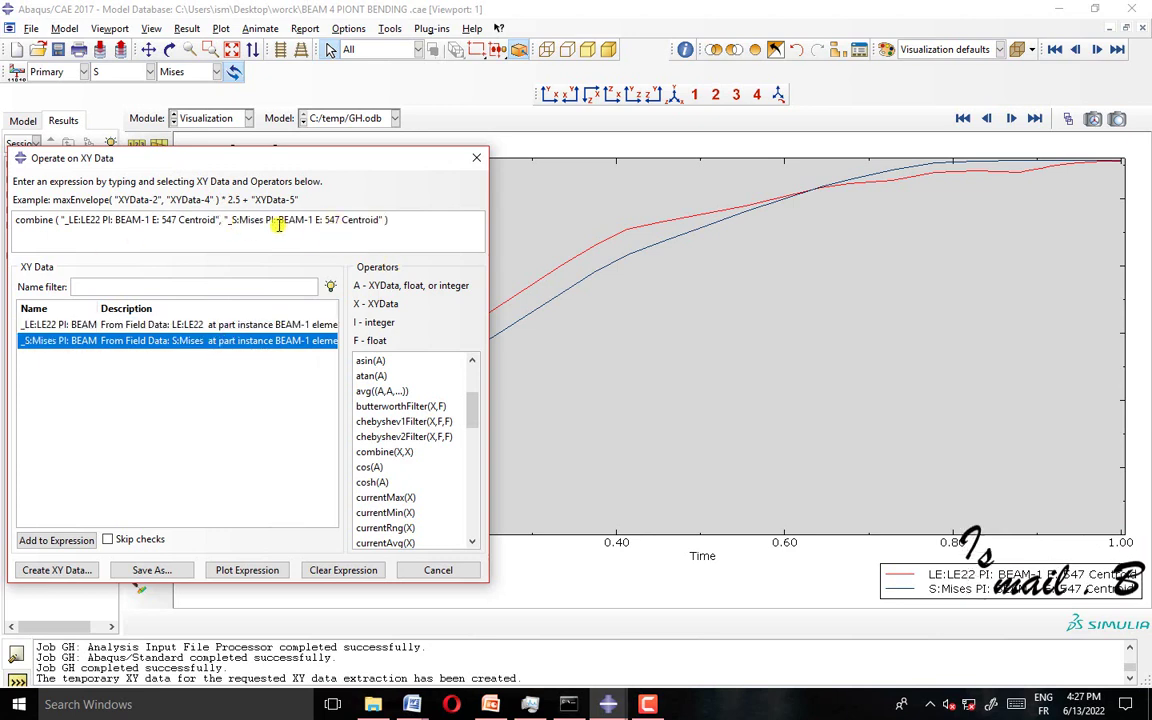
left_click(250, 570)
left_click_drag(442, 165, 163, 324)
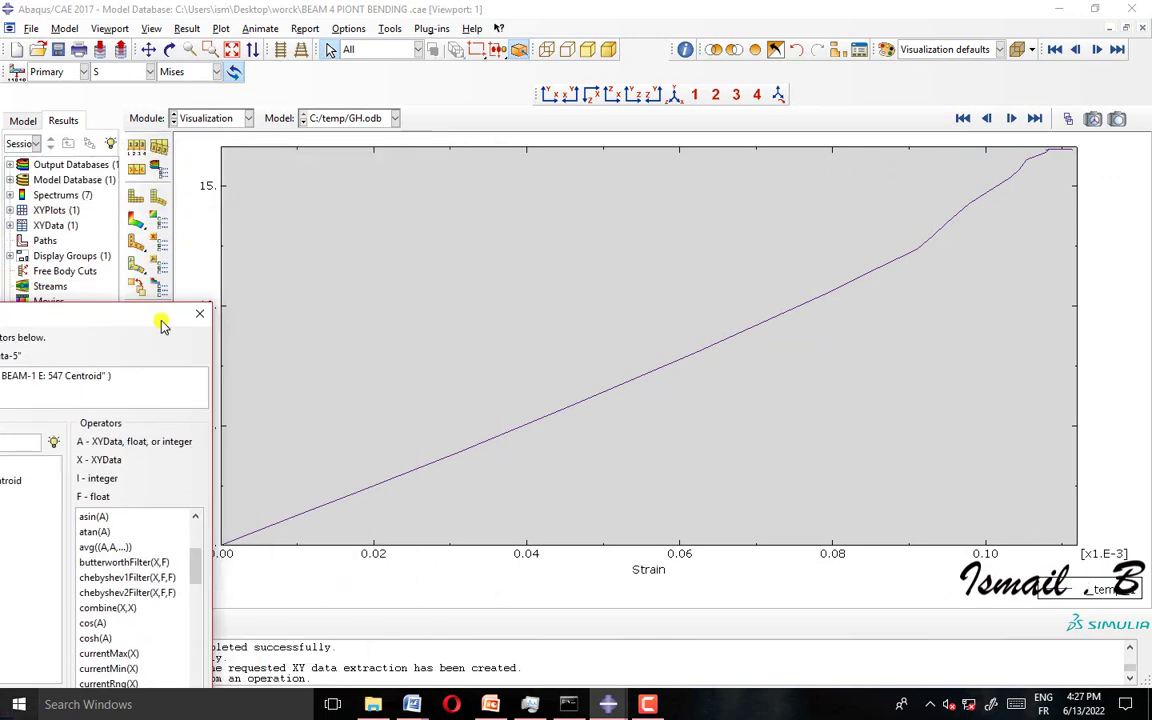
left_click(201, 316)
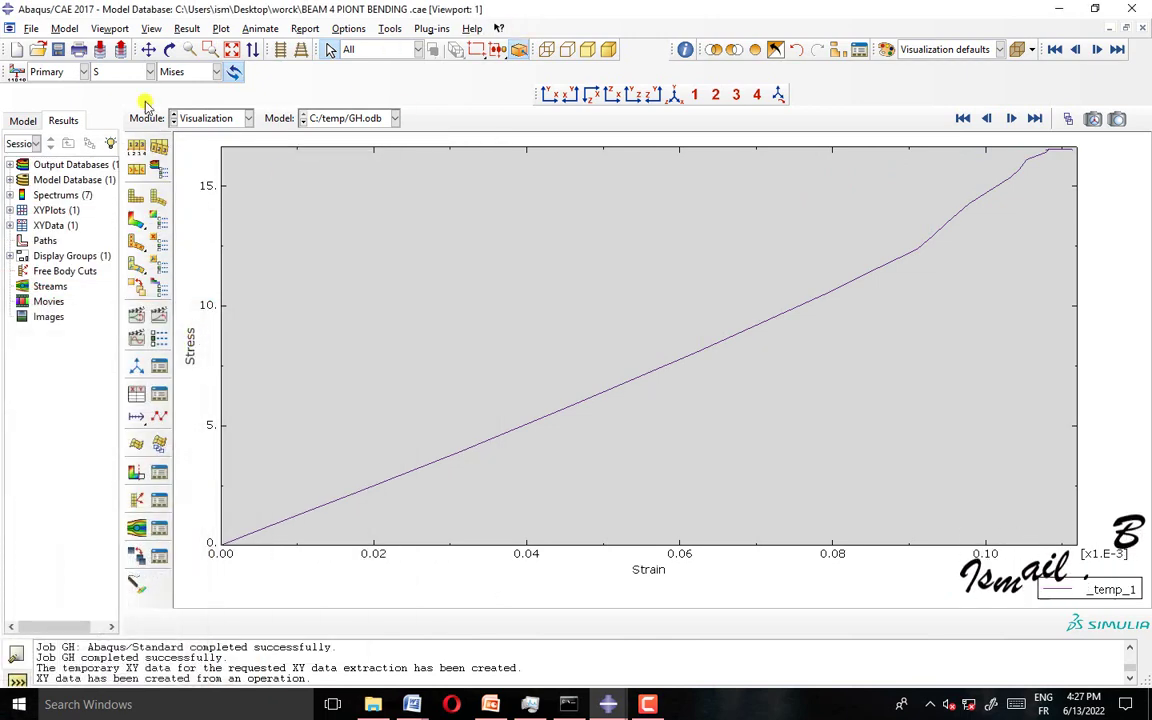
- Open Plug-ins > Tools > Excel Utilities and select the _temp_1 XY data for transfer
left_click(434, 30)
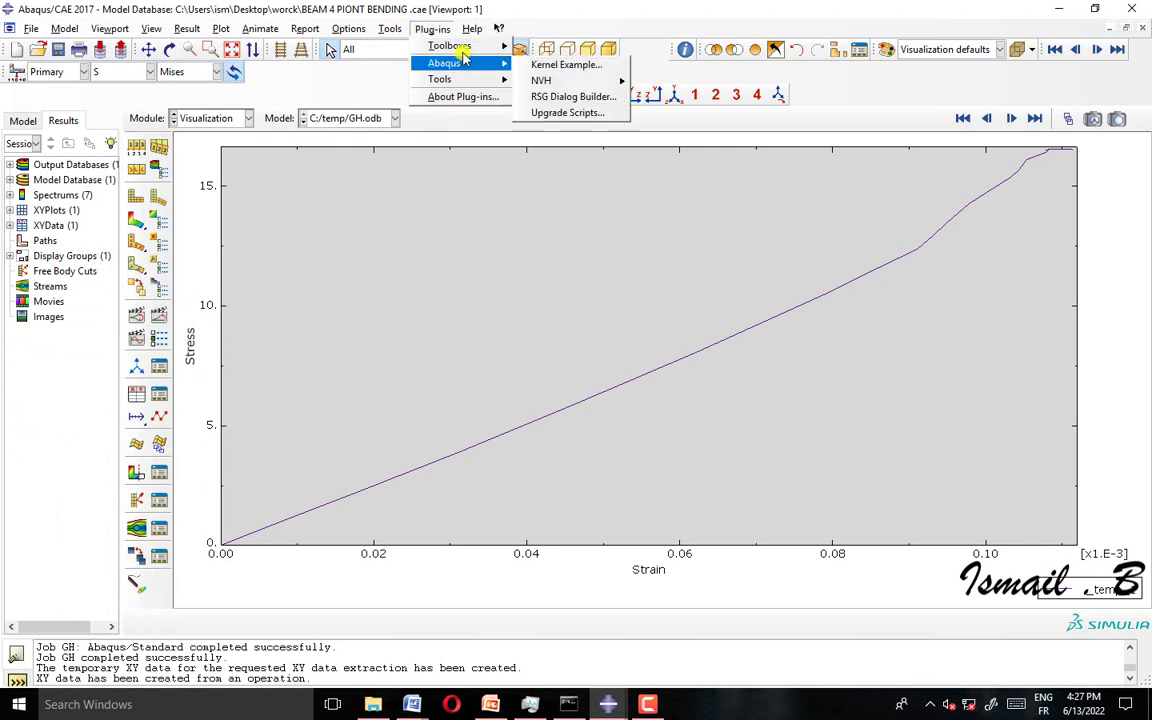
mouse_move(468, 80)
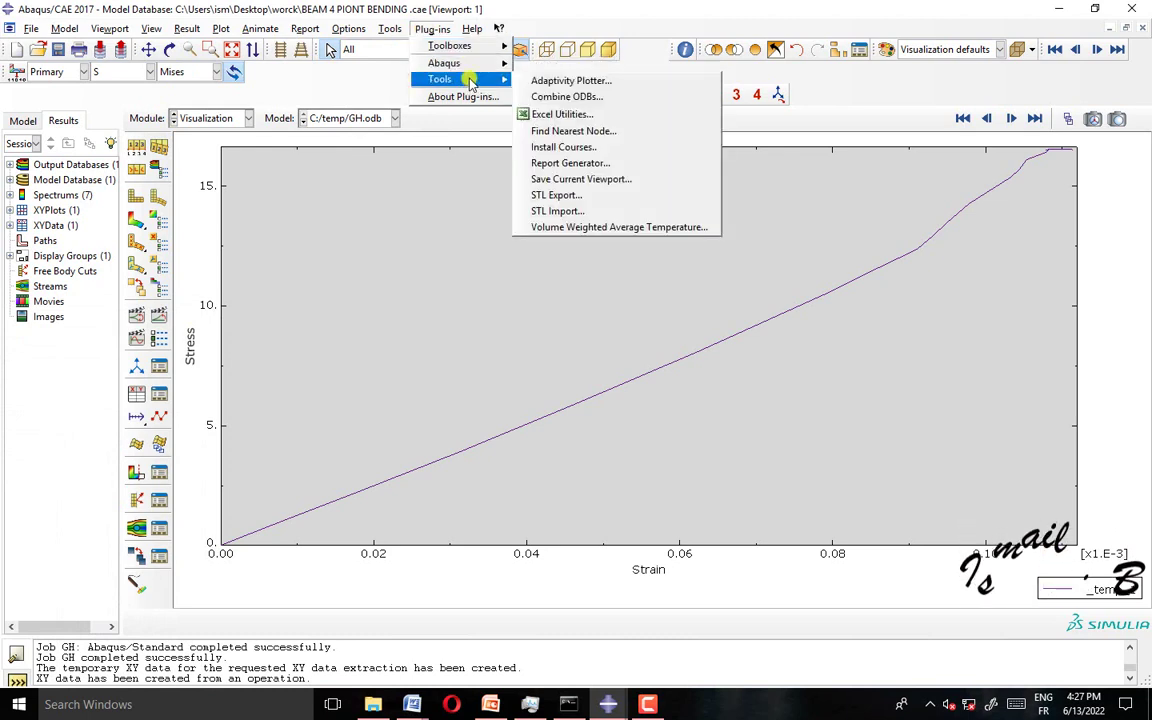
left_click(566, 117)
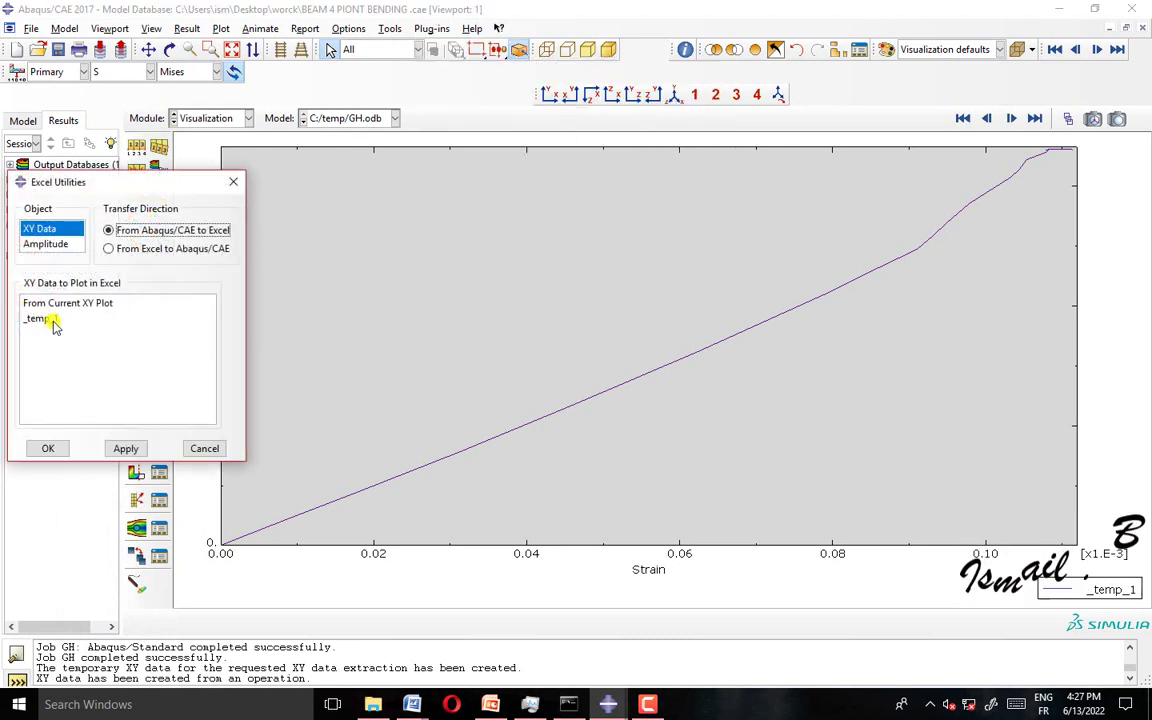
left_click(52, 319)
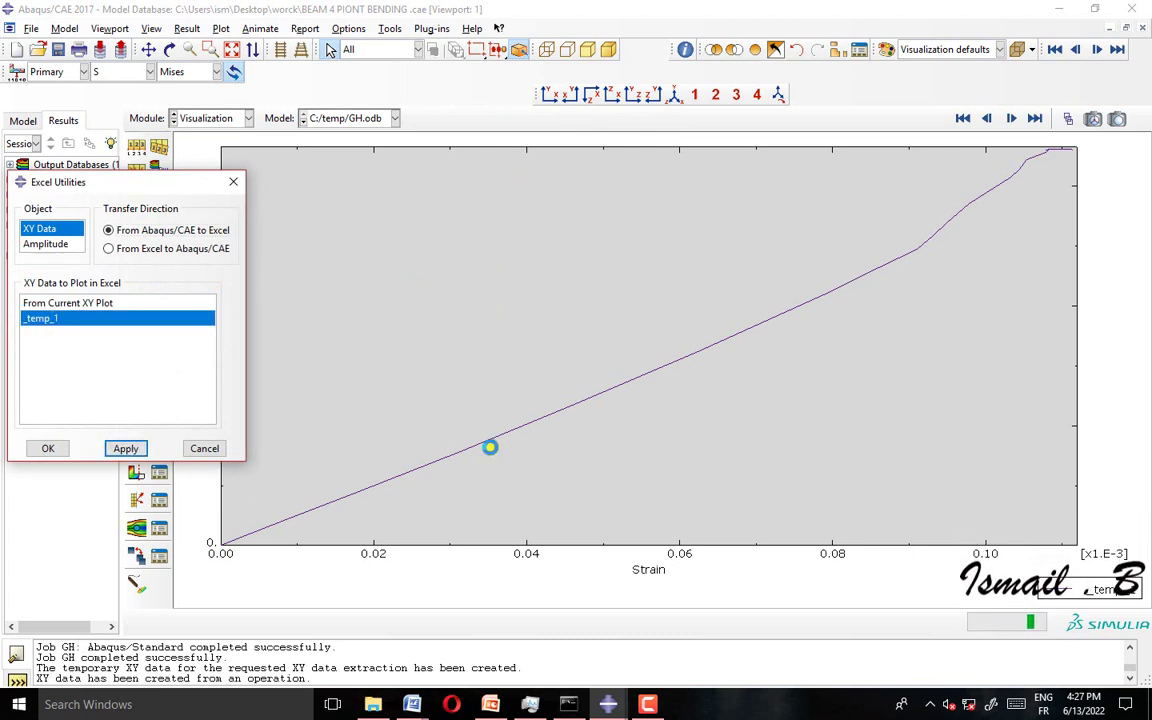
- In Excel, move the stress-strain chart up-left and select the exported data A1:B28
left_click(703, 706)
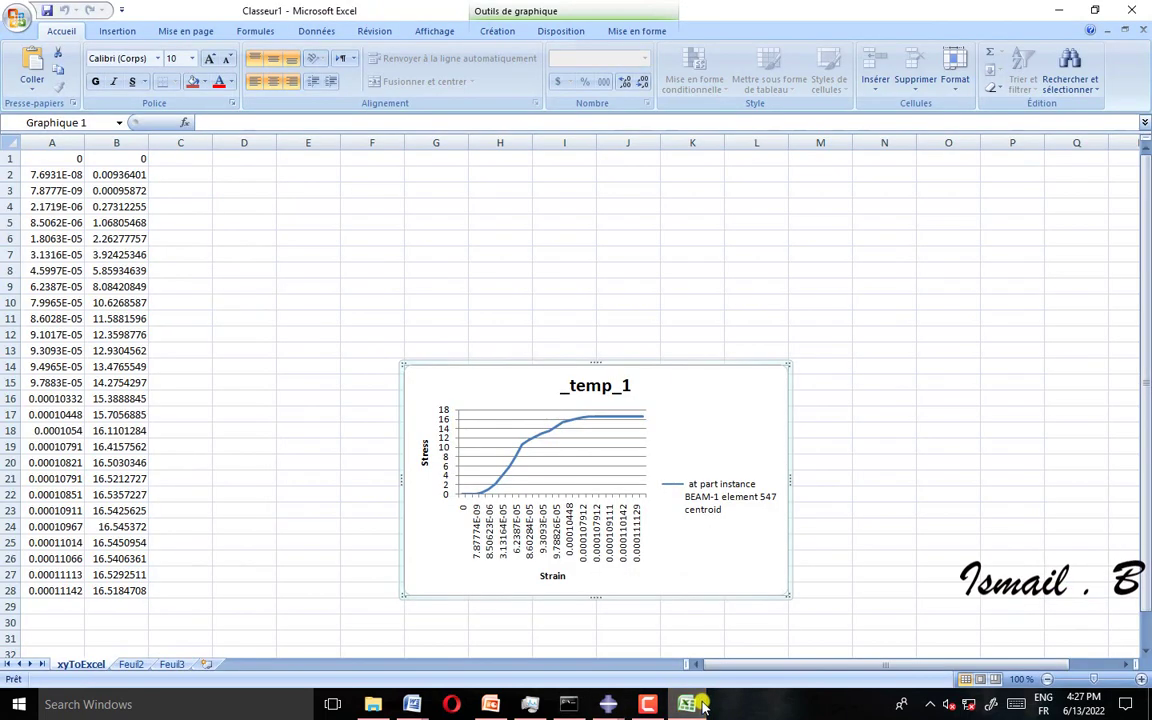
left_click_drag(688, 366, 614, 258)
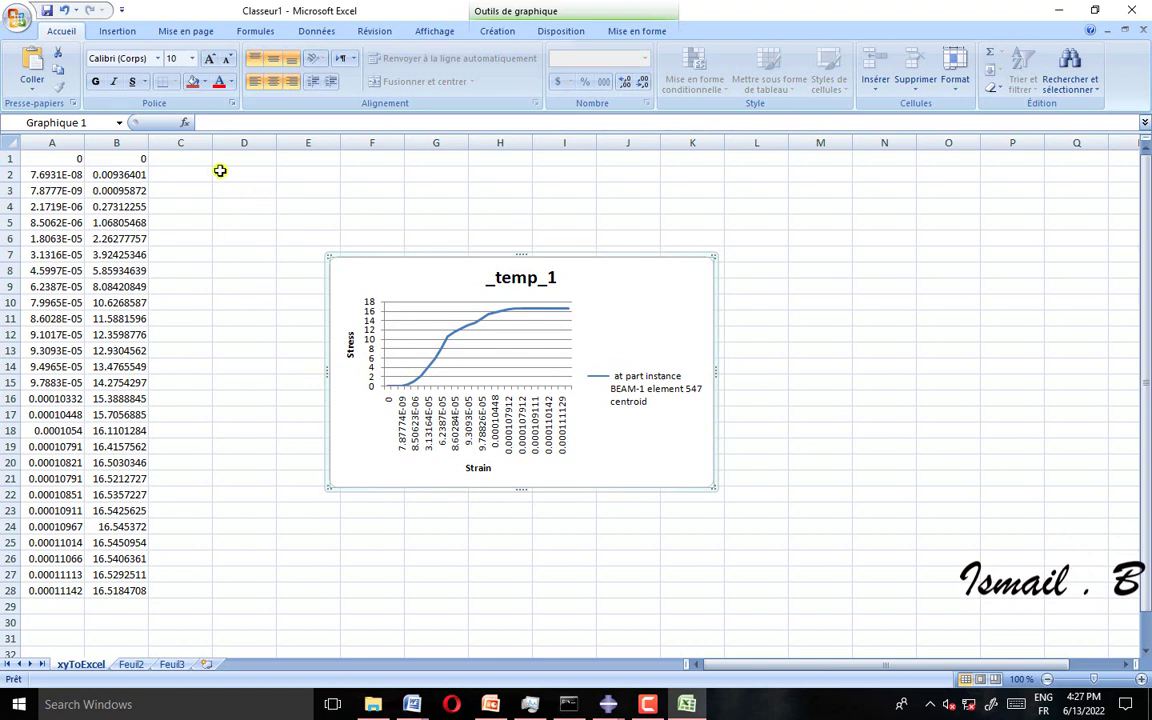
double_click(178, 160)
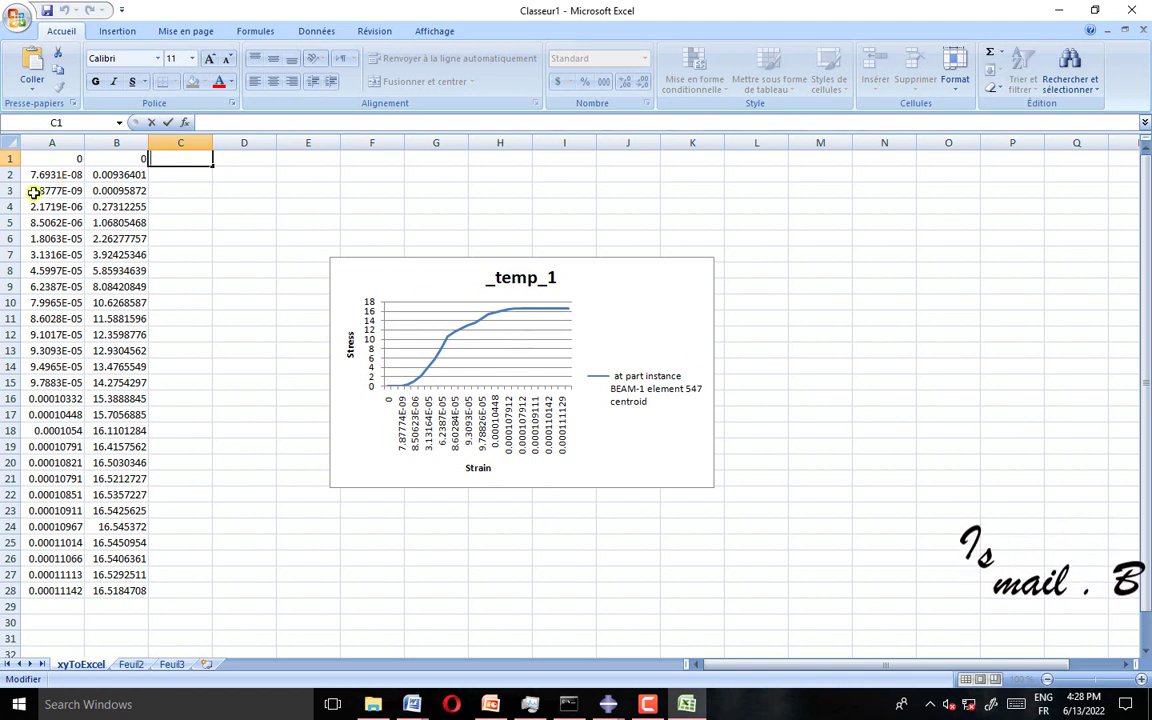
left_click_drag(60, 160, 115, 591)
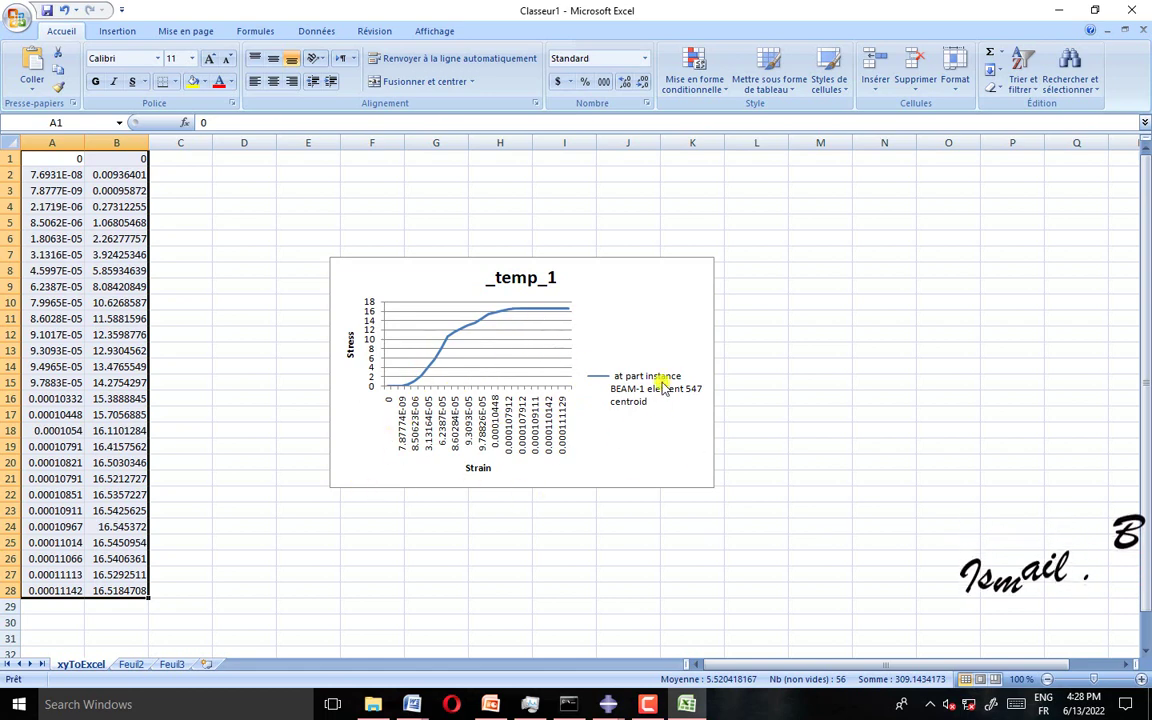
- Delete the _temp_1 chart title and the legend from the chart
left_click(546, 281)
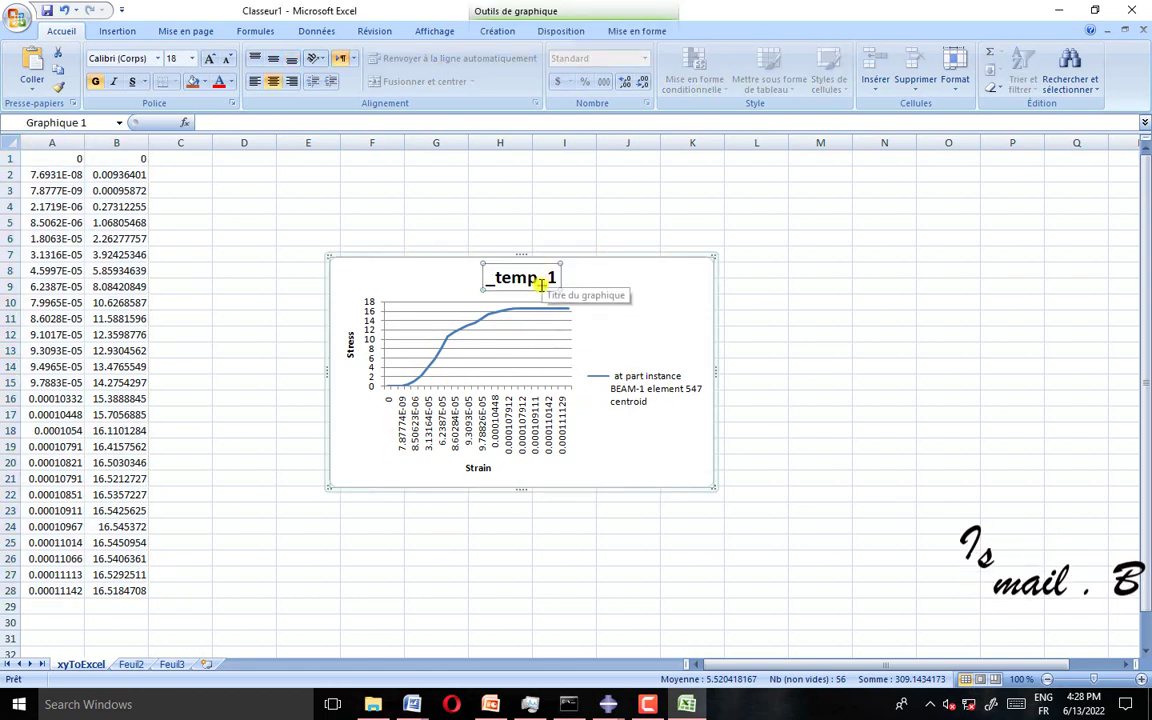
key("Delete")
left_click(566, 333)
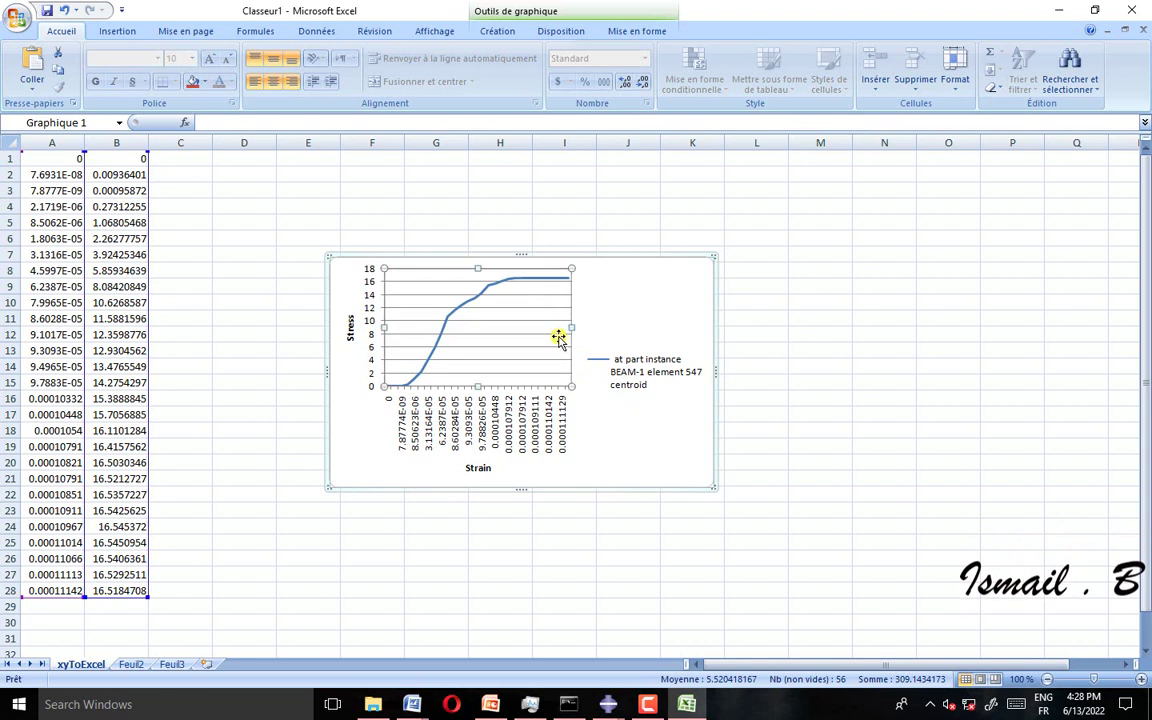
left_click(628, 385)
key("Delete")
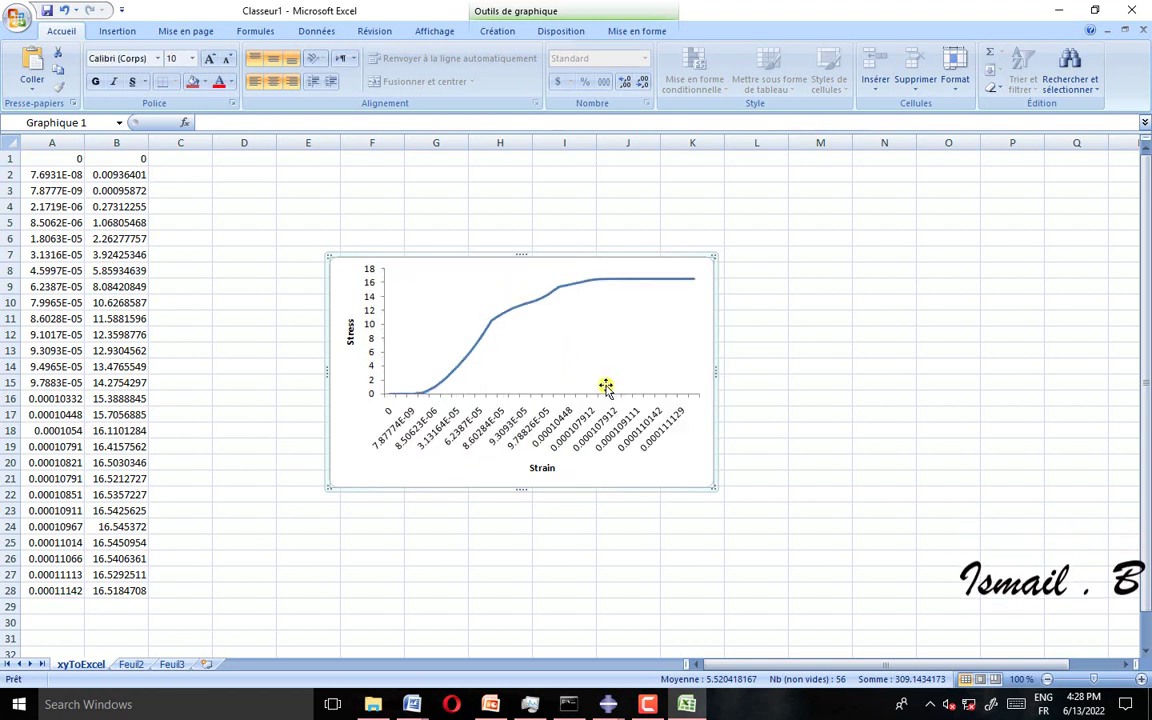